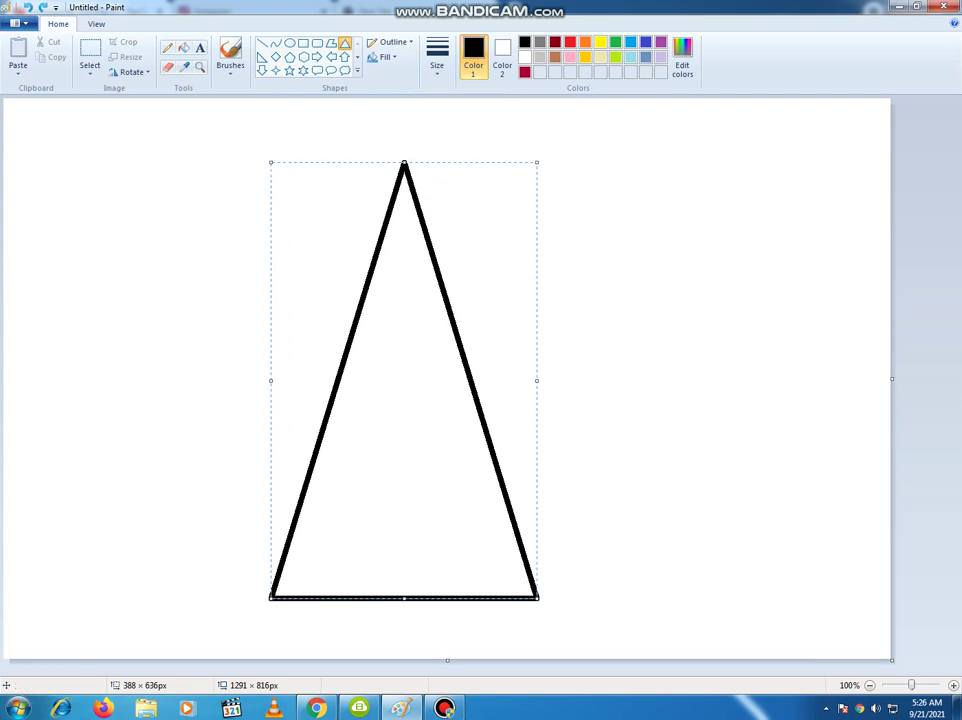
# - Set the triangle's outline to the third thickness, widen the triangle and shift it slightly up and left on the canvas
pyautogui.click(437, 55)
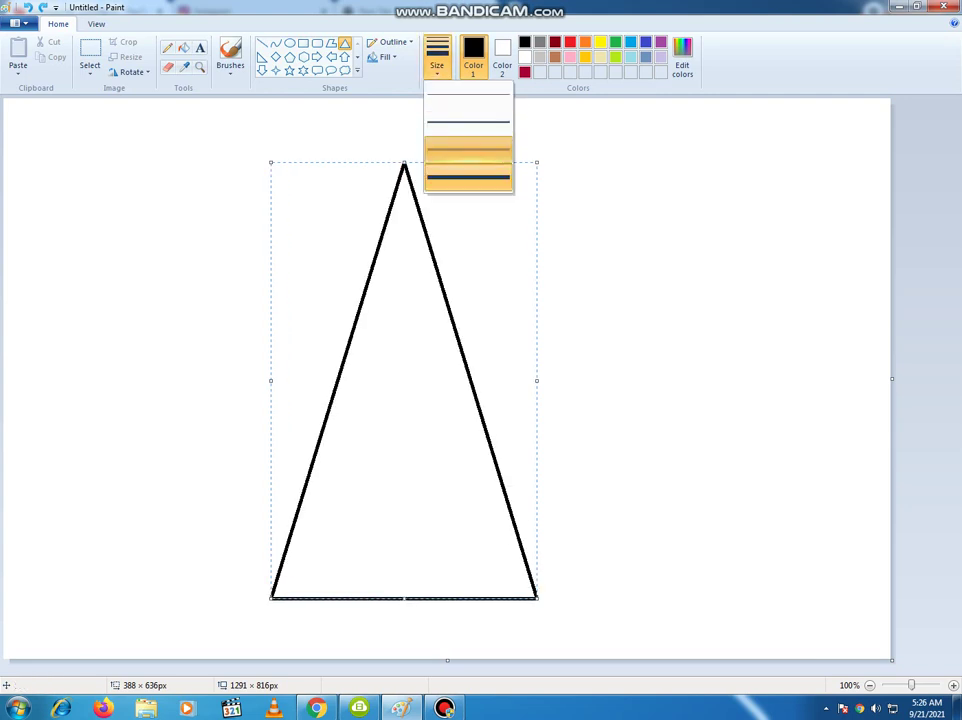
pyautogui.click(468, 177)
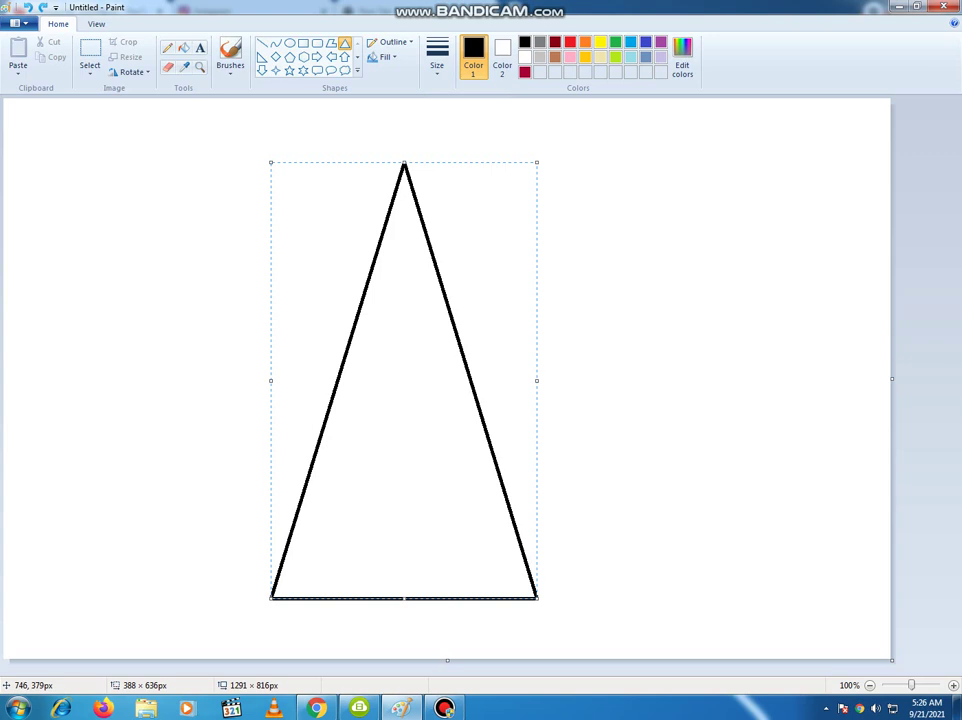
pyautogui.moveTo(537, 381); pyautogui.dragTo(573, 387)
pyautogui.moveTo(445, 393); pyautogui.dragTo(424, 381)
pyautogui.click(202, 126)
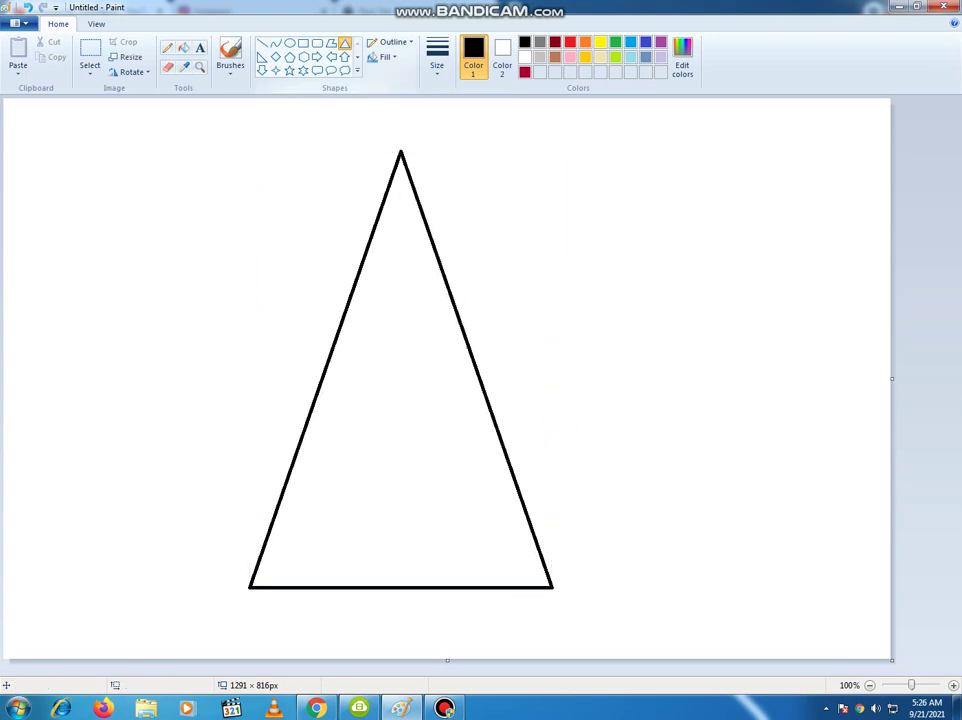
# - Draw a small five-point star on the triangle's apex
pyautogui.click(289, 70)
pyautogui.moveTo(372, 110); pyautogui.dragTo(430, 163)
pyautogui.click(266, 308)
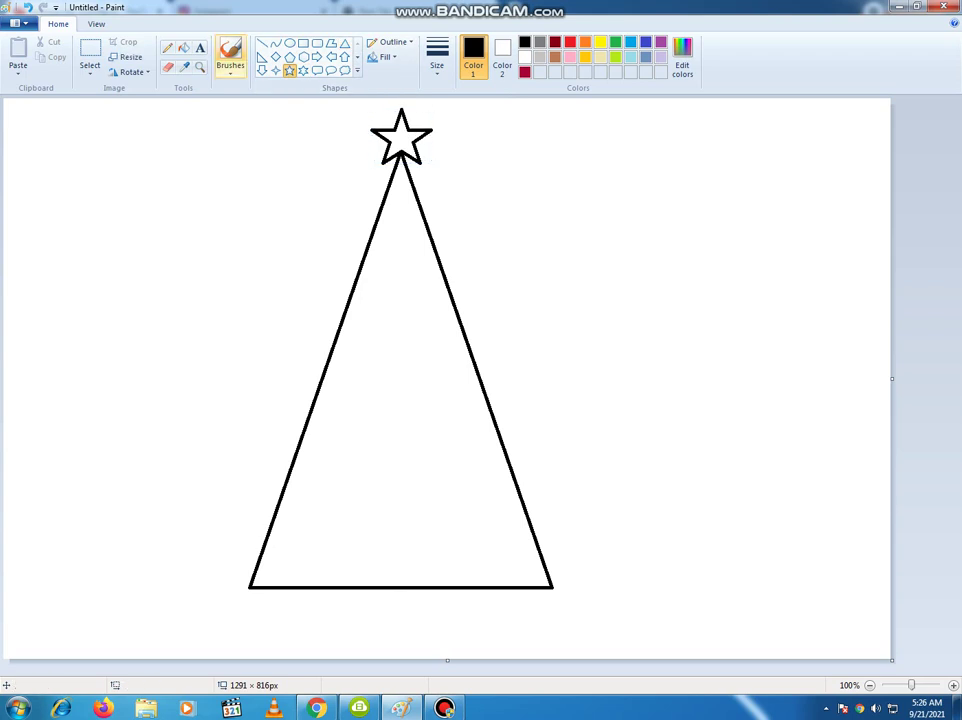
# - Draw a straight line about 445 px long just below the triangle's base with the Curve tool
pyautogui.click(275, 43)
pyautogui.moveTo(247, 610); pyautogui.dragTo(551, 609)
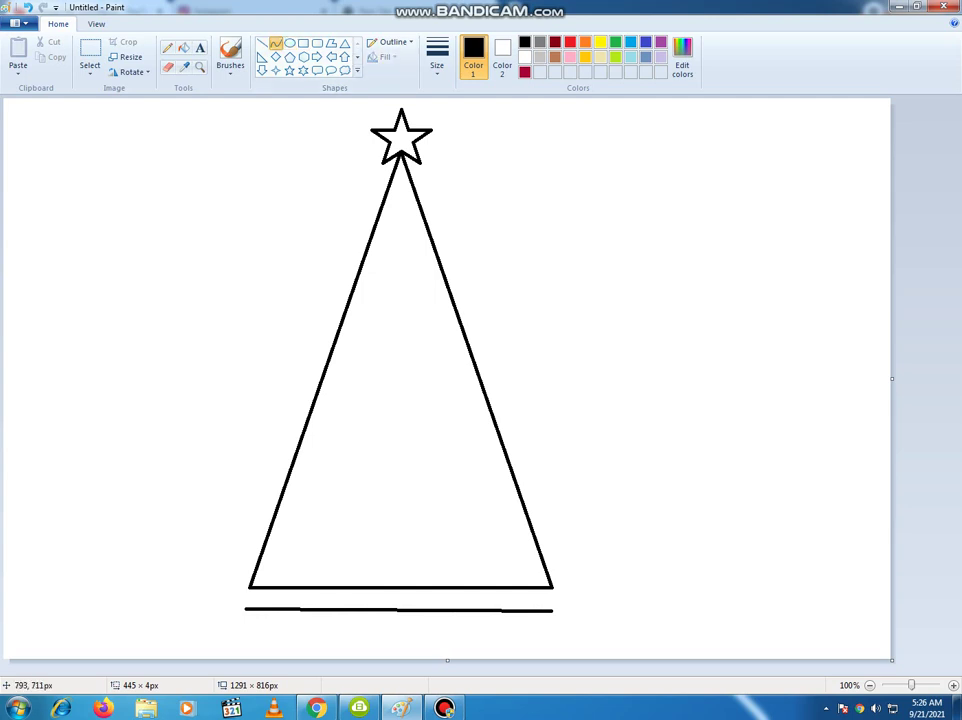
pyautogui.moveTo(552, 587); pyautogui.dragTo(552, 610)
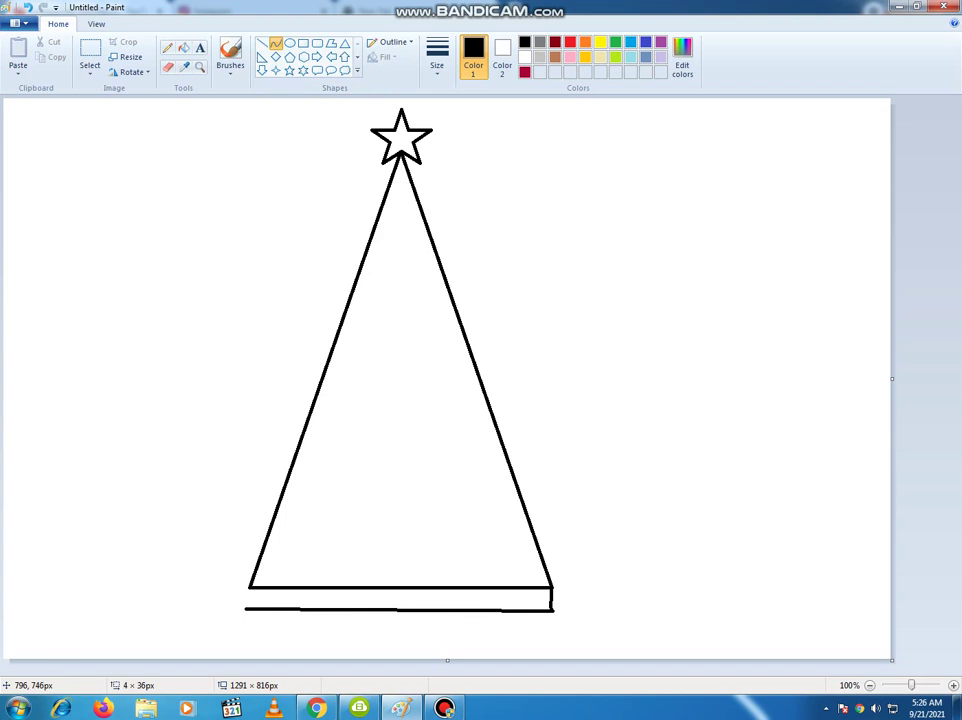
pyautogui.rightClick(549, 598)
pyautogui.click(580, 603)
# - Join the right ends of the base and the line below it with a short outward-bowed curve
pyautogui.moveTo(552, 584)
pyautogui.mouseDown()
pyautogui.moveTo(552, 609)
pyautogui.moveTo(558, 596)
pyautogui.mouseUp()
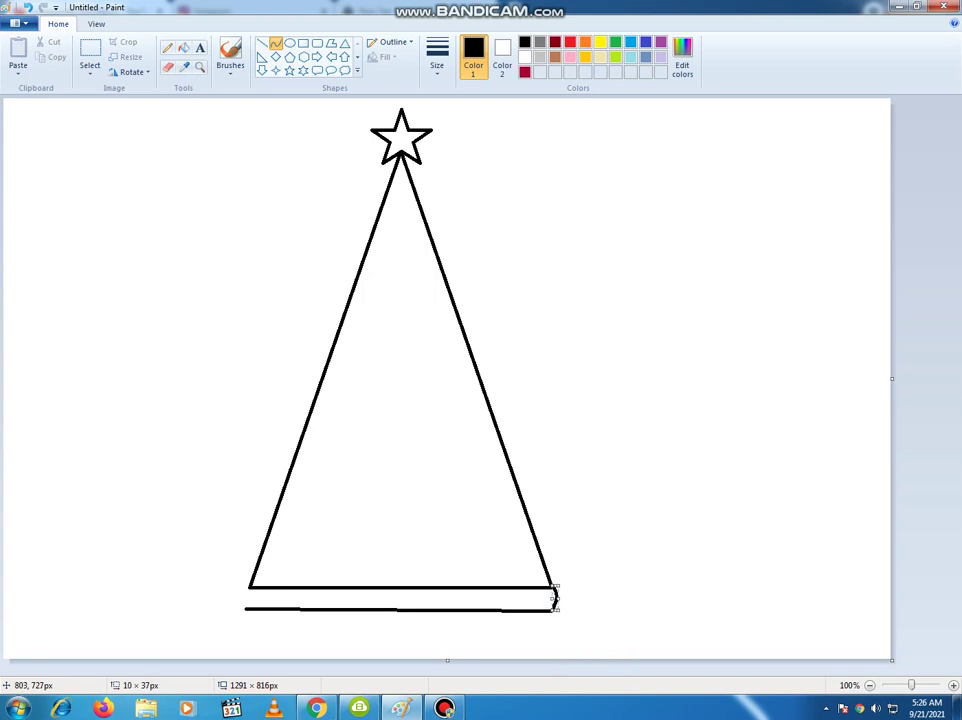
pyautogui.click(505, 596)
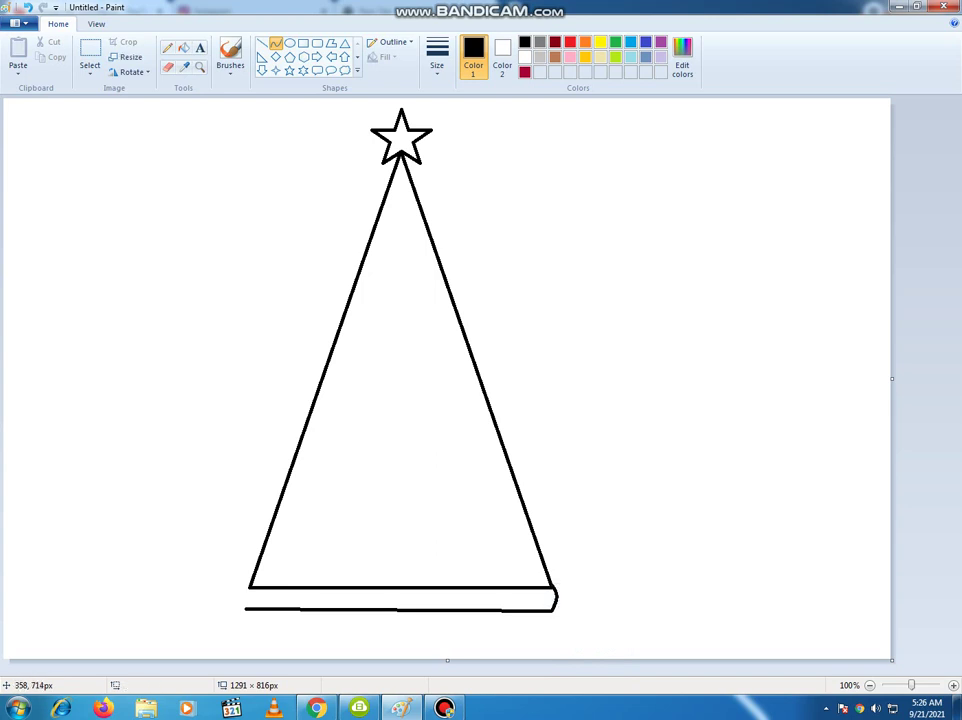
pyautogui.moveTo(250, 589); pyautogui.dragTo(248, 606)
pyautogui.click(24, 7)
pyautogui.moveTo(250, 588)
pyautogui.mouseDown()
pyautogui.moveTo(250, 608)
pyautogui.moveTo(242, 607)
pyautogui.mouseUp()
pyautogui.click(242, 607)
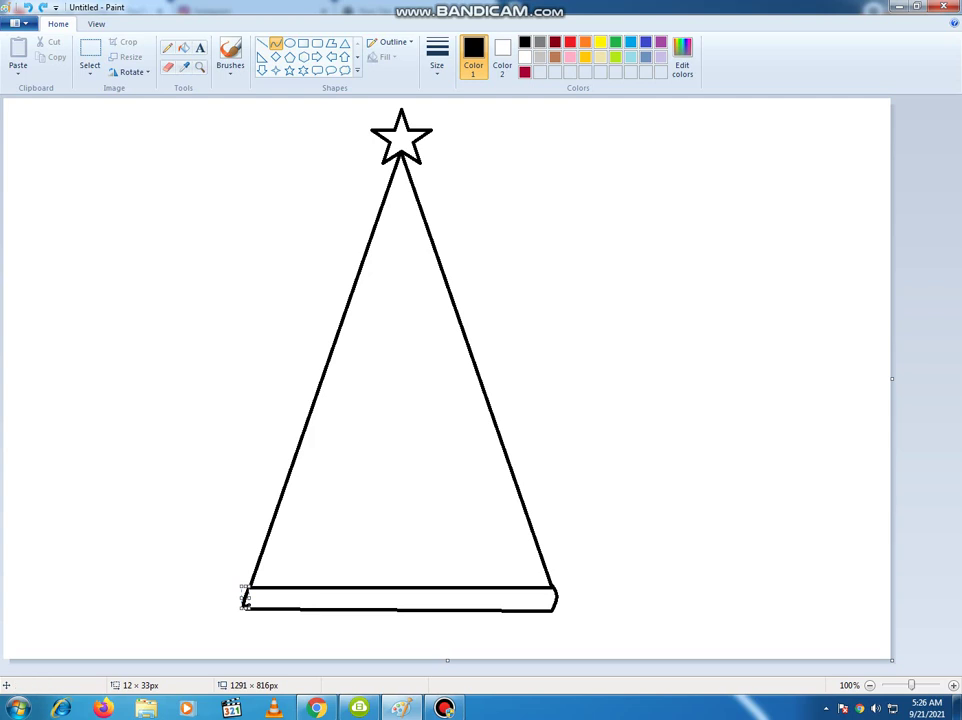
pyautogui.click(24, 7)
# - Close the left end of the base strip with a short outward-bowed curve
pyautogui.moveTo(244, 608)
pyautogui.mouseDown()
pyautogui.moveTo(250, 585)
pyautogui.moveTo(242, 595)
pyautogui.mouseUp()
pyautogui.click(242, 595)
pyautogui.click(211, 584)
# - Draw a solid black ellipse about 64 × 106 px as the right eye, with both colors black and a solid fill
pyautogui.click(290, 43)
pyautogui.click(502, 60)
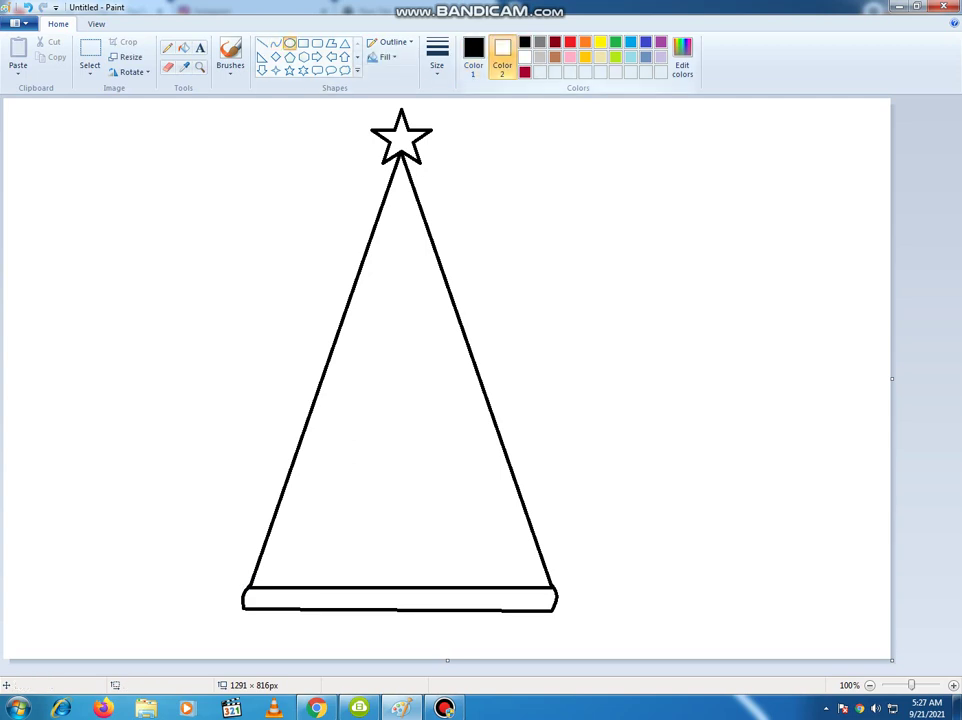
pyautogui.click(524, 42)
pyautogui.click(473, 58)
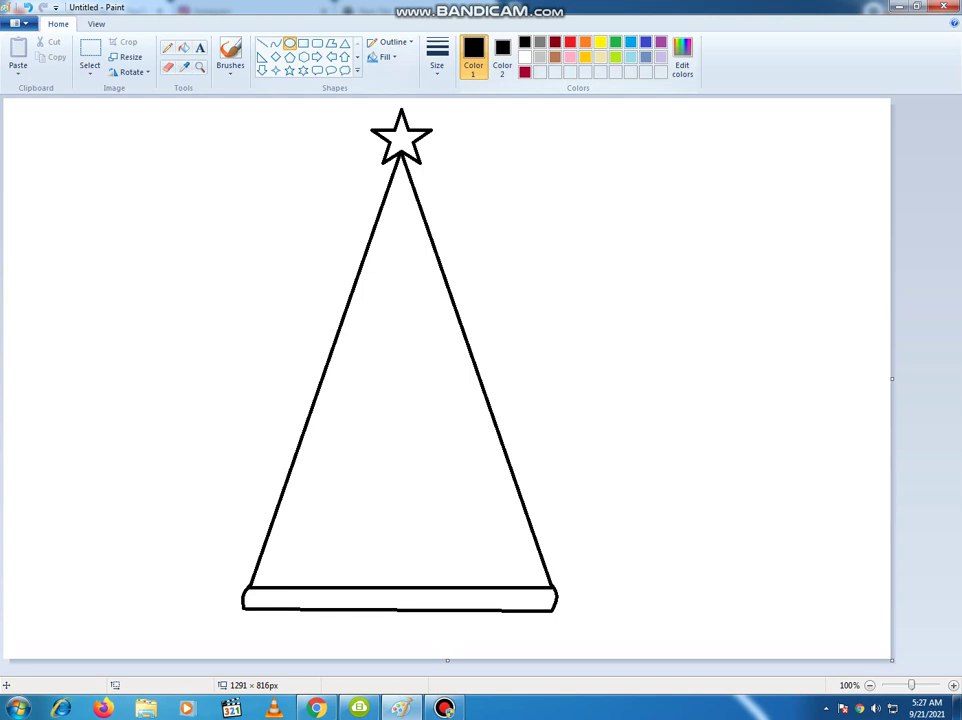
pyautogui.click(385, 57)
pyautogui.click(396, 88)
pyautogui.moveTo(441, 402); pyautogui.dragTo(485, 475)
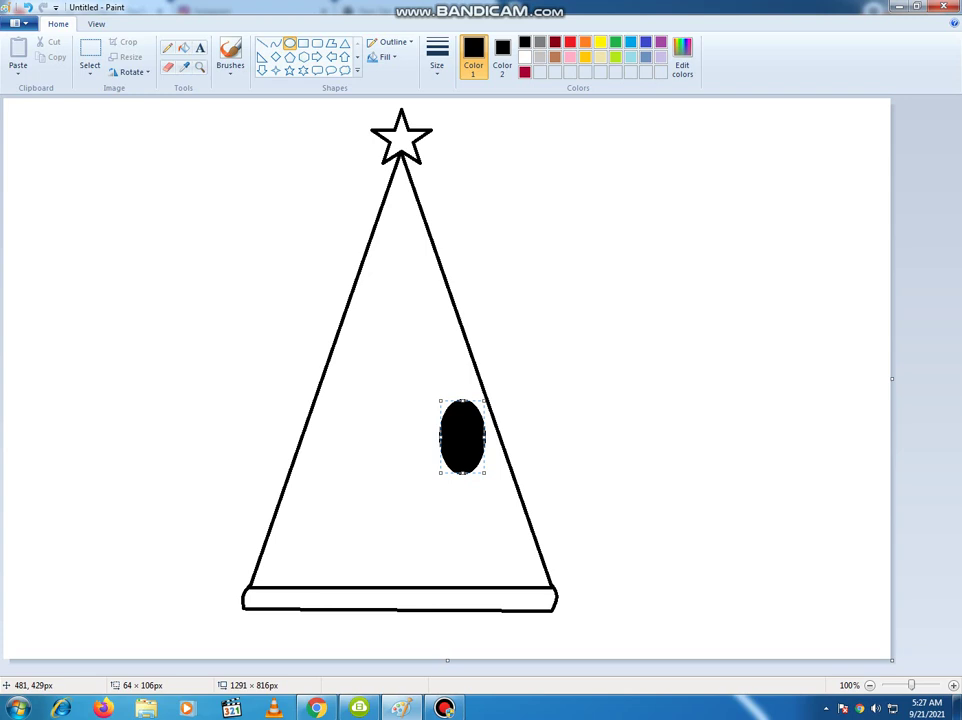
# - Draw a matching solid black ellipse about 71 × 105 px as the left eye, level with the right one
pyautogui.moveTo(328, 390); pyautogui.dragTo(374, 464)
pyautogui.moveTo(350, 424); pyautogui.dragTo(381, 434)
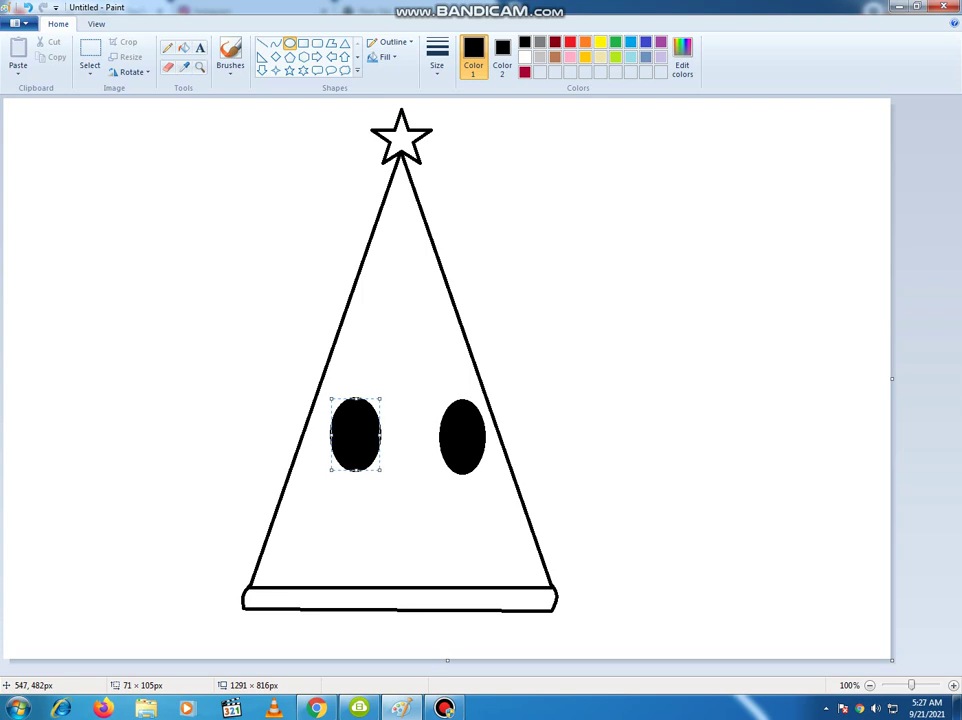
pyautogui.click(367, 376)
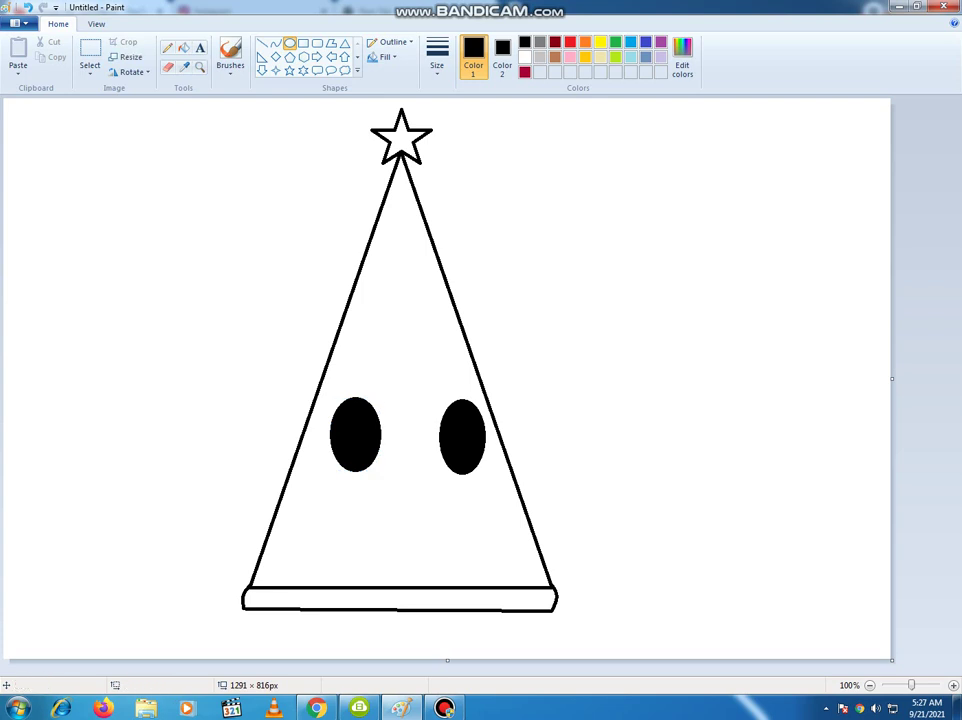
# - Set both Color 1 and Color 2 to white, leaving Color 1 active
pyautogui.click(525, 57)
pyautogui.click(502, 57)
pyautogui.click(525, 57)
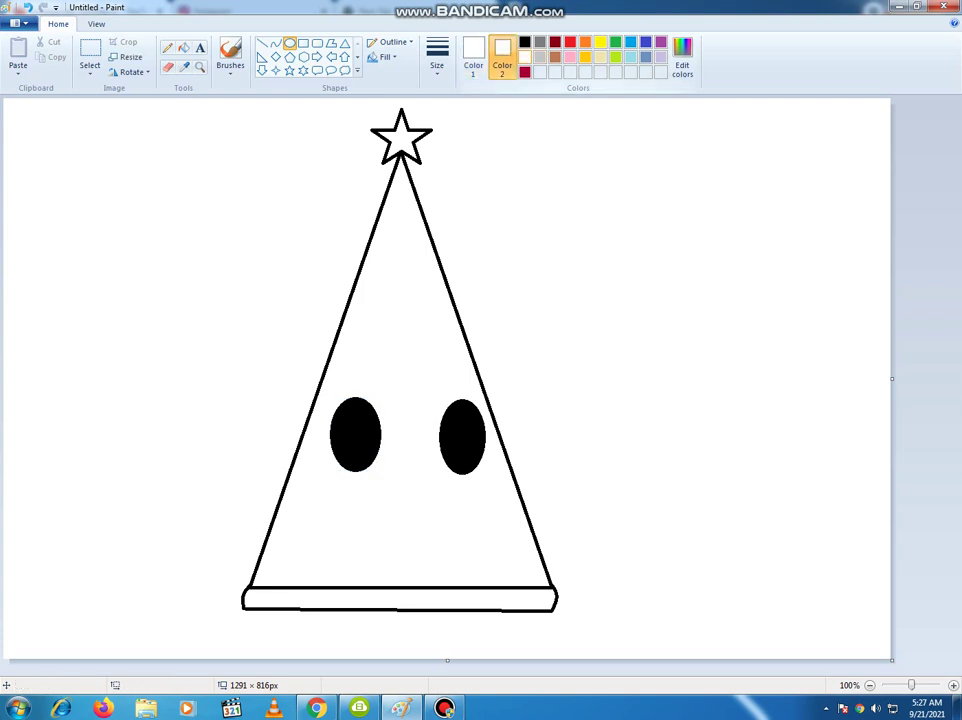
pyautogui.click(473, 57)
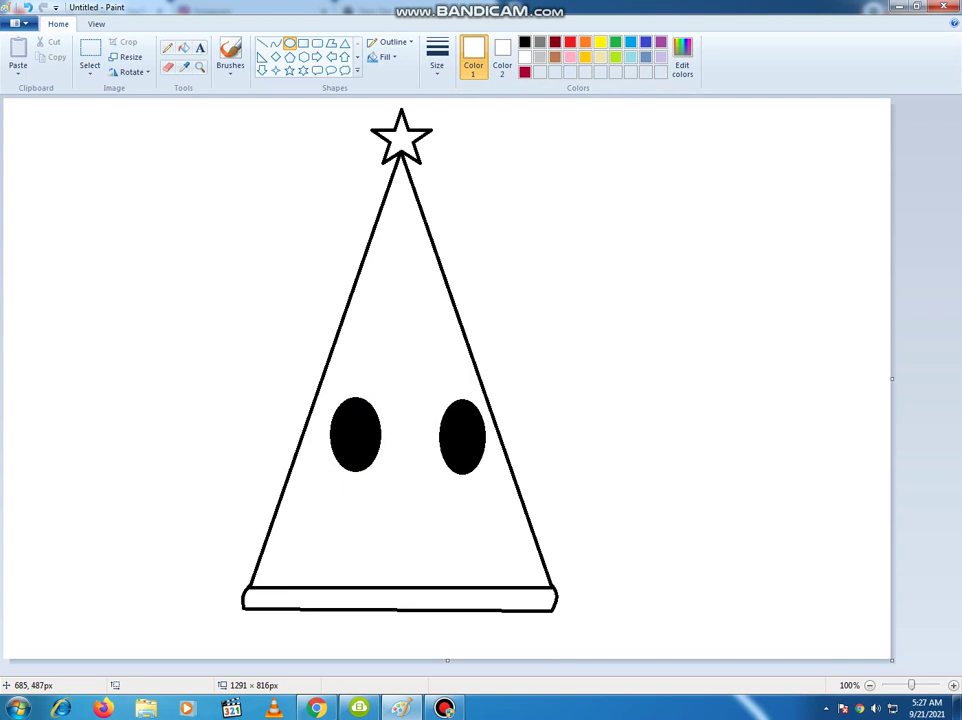
pyautogui.moveTo(469, 411)
pyautogui.mouseDown()
pyautogui.moveTo(476, 434)
pyautogui.moveTo(458, 428)
pyautogui.moveTo(482, 434)
pyautogui.moveTo(461, 418)
pyautogui.moveTo(471, 426)
pyautogui.moveTo(469, 405)
pyautogui.moveTo(471, 414)
pyautogui.mouseUp()
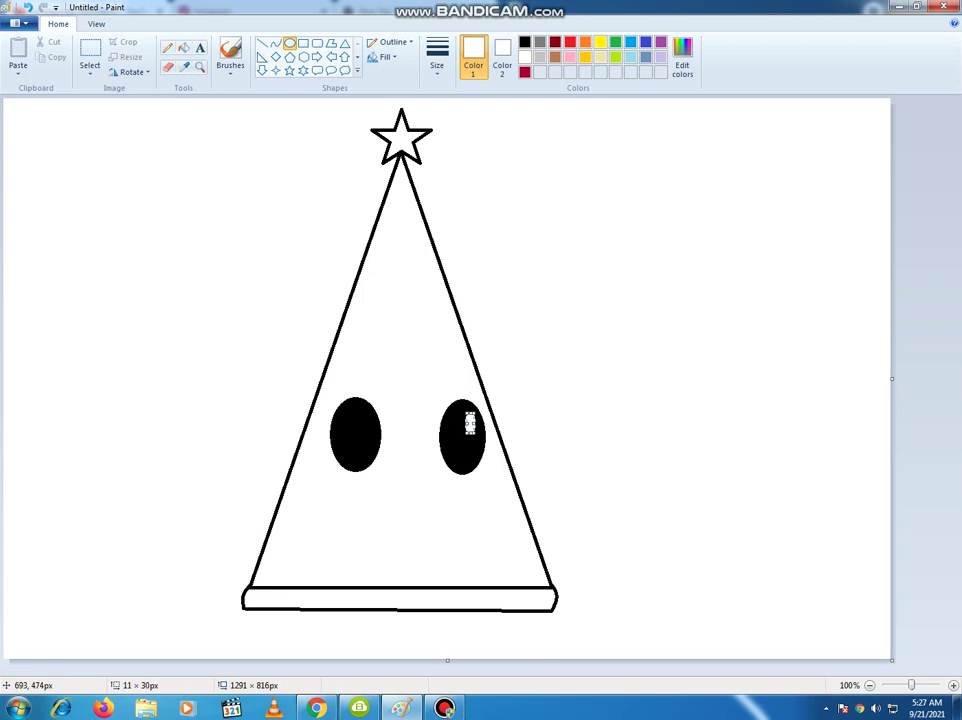
pyautogui.rightClick(470, 423)
pyautogui.click(497, 430)
pyautogui.moveTo(465, 413); pyautogui.dragTo(477, 432)
pyautogui.moveTo(362, 406)
pyautogui.mouseDown()
pyautogui.moveTo(380, 437)
pyautogui.moveTo(349, 423)
pyautogui.moveTo(368, 429)
pyautogui.mouseUp()
pyautogui.rightClick(379, 416)
pyautogui.click(405, 428)
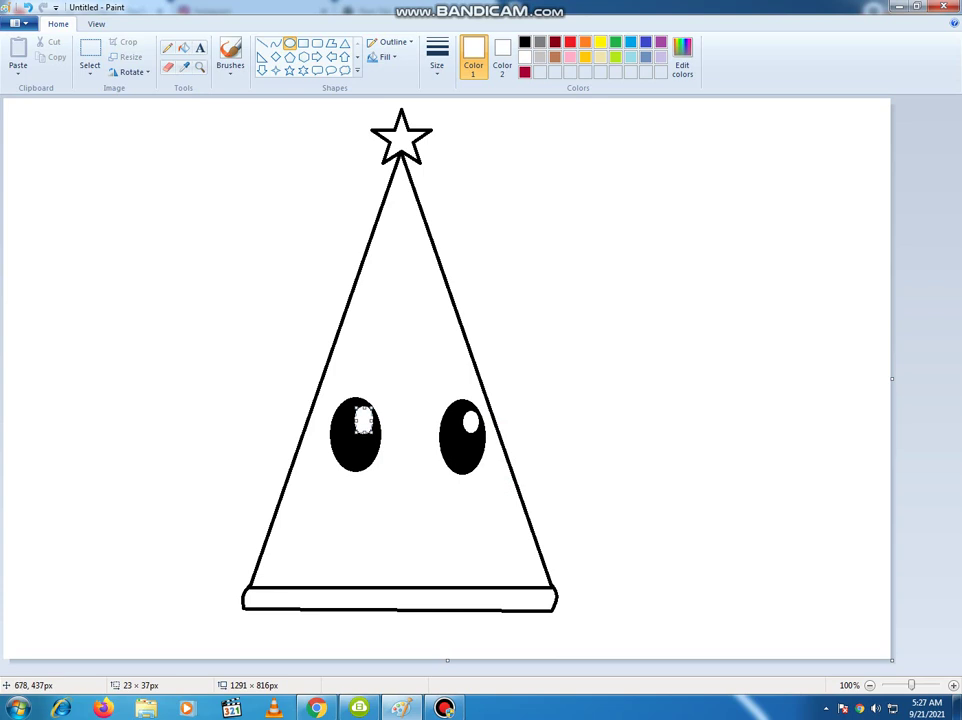
pyautogui.moveTo(450, 430); pyautogui.dragTo(462, 447)
pyautogui.click(28, 8)
pyautogui.click(28, 8)
pyautogui.click(28, 8)
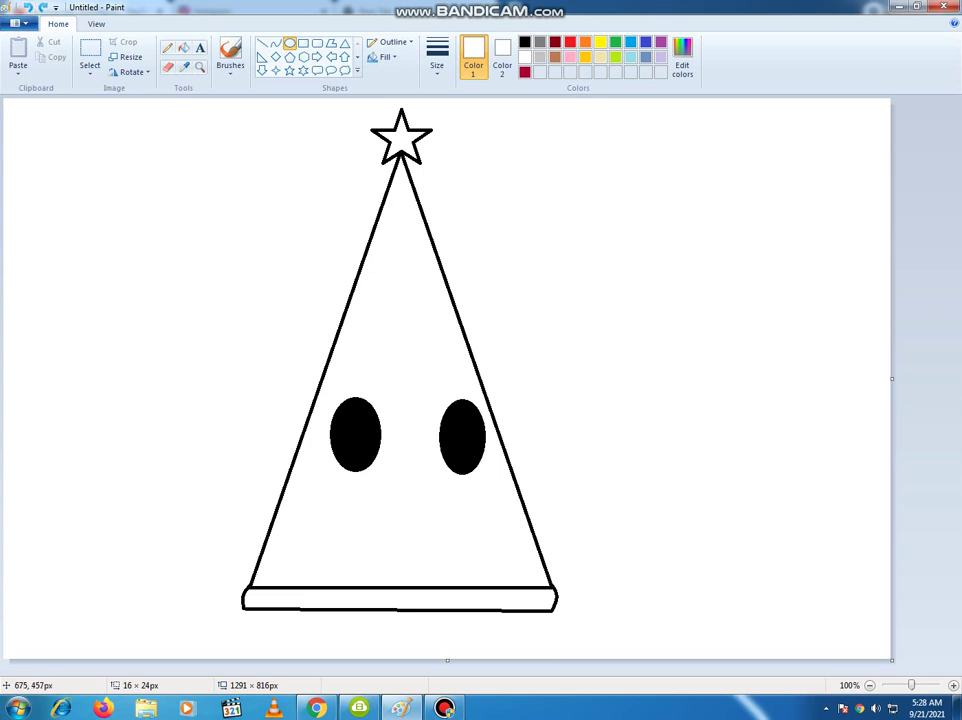
# - Add two white ellipse highlights to each eye, a larger one at the upper right and a smaller one at the lower left
pyautogui.moveTo(462, 409); pyautogui.dragTo(477, 435)
pyautogui.moveTo(349, 415); pyautogui.dragTo(371, 435)
pyautogui.moveTo(452, 442); pyautogui.dragTo(460, 459)
pyautogui.click(417, 403)
pyautogui.moveTo(340, 443); pyautogui.dragTo(353, 460)
pyautogui.click(399, 353)
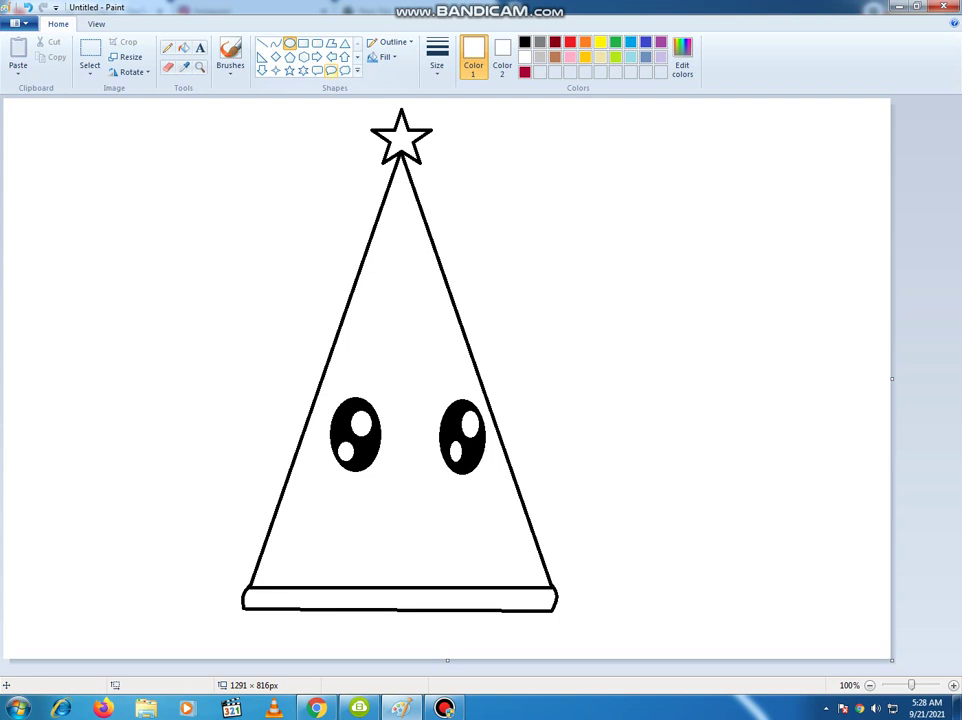
# - Draw a black smile below the eyes with the Curve tool, bending it downward in the middle
pyautogui.click(275, 44)
pyautogui.click(524, 41)
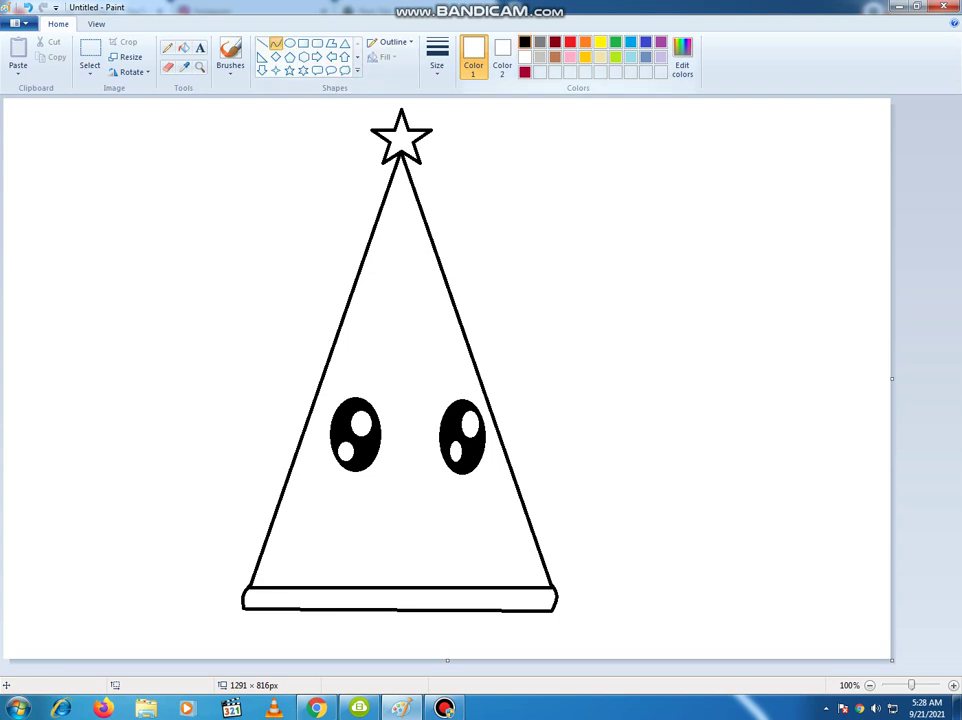
pyautogui.moveTo(349, 524); pyautogui.dragTo(398, 546)
pyautogui.click(409, 558)
pyautogui.click(398, 503)
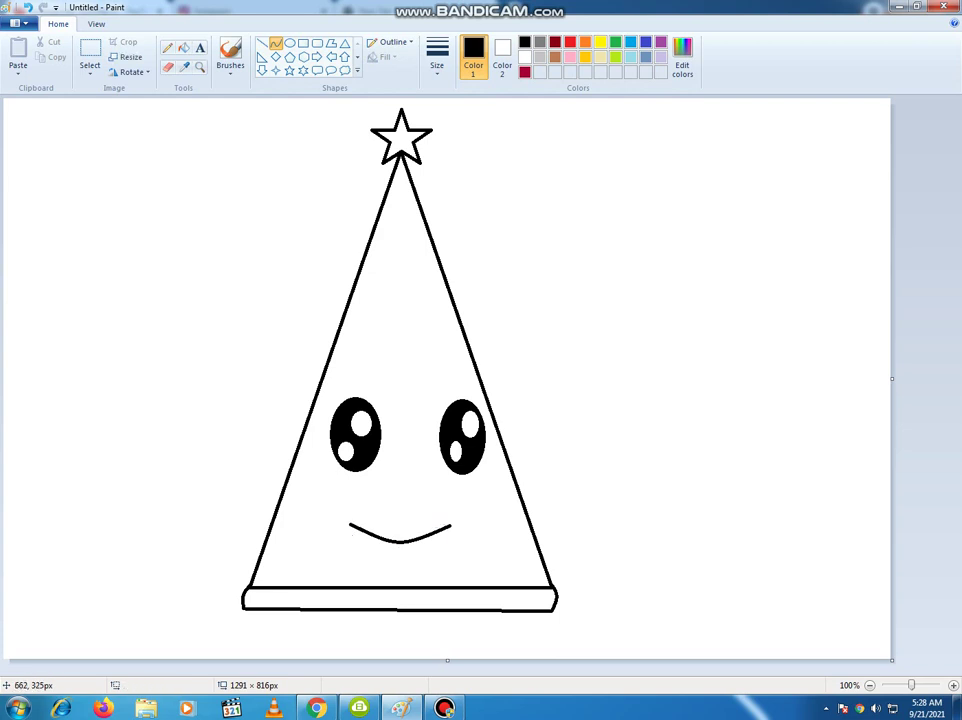
# - Draw two curves that meet in a point above the left eye and reach the triangle's right and left edges
pyautogui.moveTo(456, 314)
pyautogui.mouseDown()
pyautogui.moveTo(417, 365)
pyautogui.moveTo(370, 396)
pyautogui.mouseUp()
pyautogui.moveTo(370, 396)
pyautogui.mouseDown()
pyautogui.moveTo(279, 398)
pyautogui.moveTo(384, 392)
pyautogui.moveTo(390, 424)
pyautogui.moveTo(482, 424)
pyautogui.moveTo(430, 367)
pyautogui.moveTo(403, 360)
pyautogui.mouseUp()
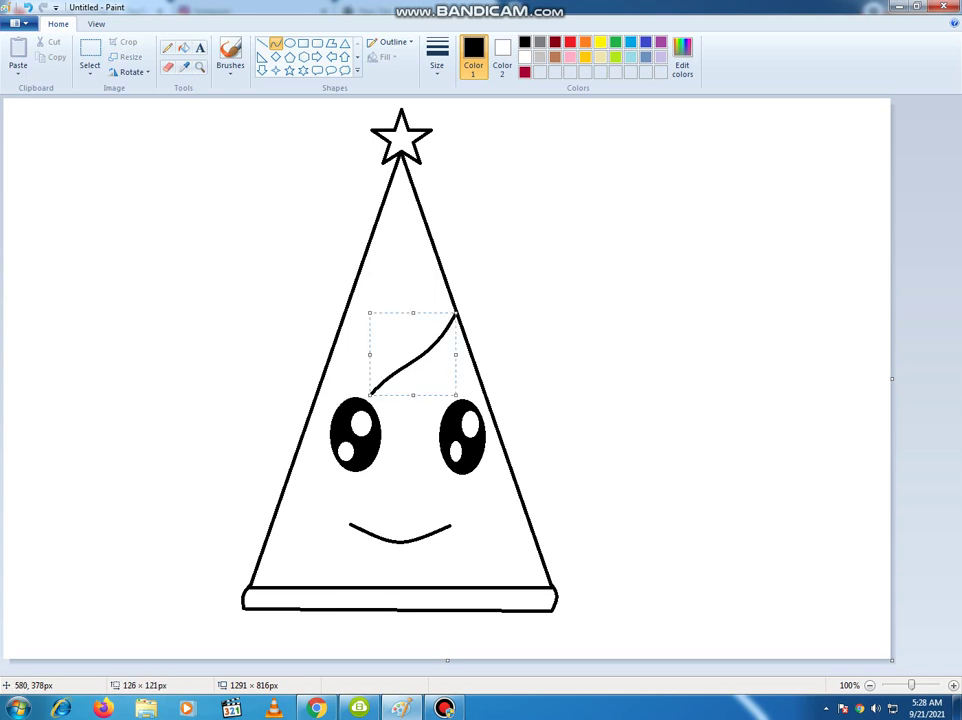
pyautogui.click(367, 405)
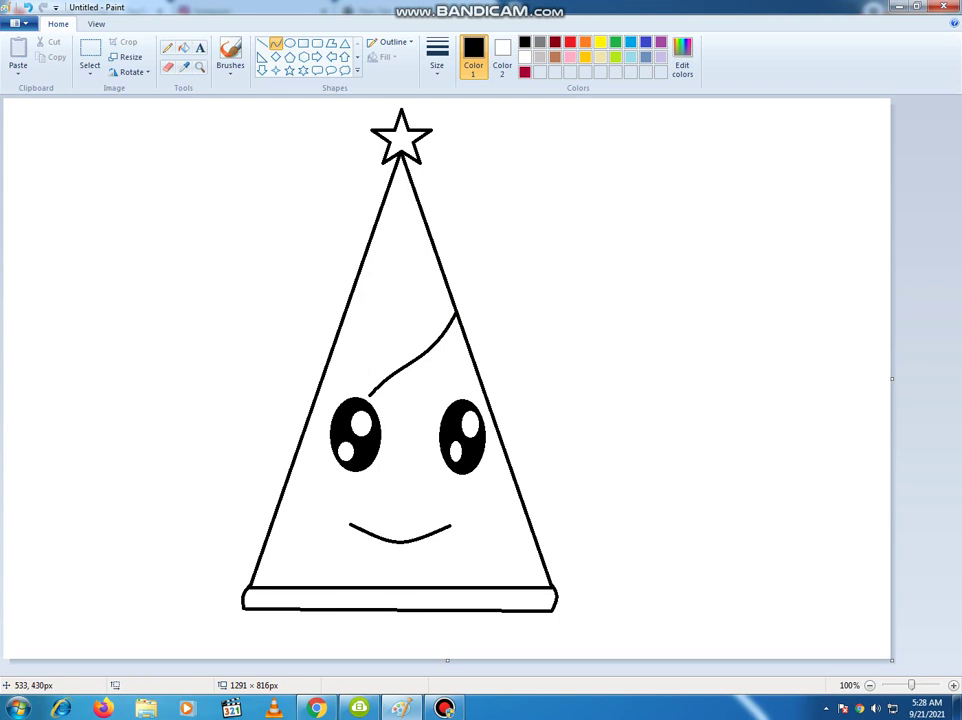
pyautogui.moveTo(371, 396)
pyautogui.mouseDown()
pyautogui.moveTo(332, 440)
pyautogui.moveTo(307, 446)
pyautogui.moveTo(303, 506)
pyautogui.moveTo(313, 443)
pyautogui.moveTo(375, 311)
pyautogui.moveTo(427, 395)
pyautogui.moveTo(464, 521)
pyautogui.moveTo(522, 425)
pyautogui.moveTo(508, 450)
pyautogui.moveTo(460, 460)
pyautogui.moveTo(380, 234)
pyautogui.moveTo(345, 360)
pyautogui.moveTo(333, 346)
pyautogui.moveTo(335, 367)
pyautogui.moveTo(355, 352)
pyautogui.mouseUp()
pyautogui.click(355, 359)
pyautogui.click(363, 308)
pyautogui.click(26, 7)
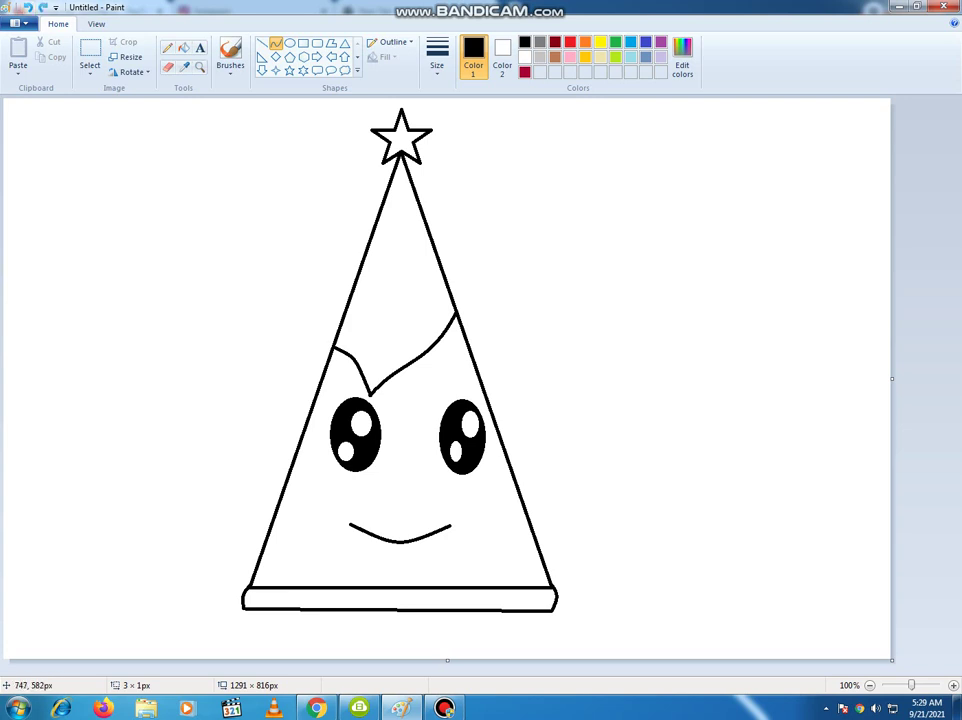
# - Draw an S-shaped curve from the triangle's lower right edge down to the middle of its base
pyautogui.moveTo(517, 493); pyautogui.dragTo(392, 586)
pyautogui.moveTo(472, 524); pyautogui.dragTo(505, 538)
pyautogui.moveTo(436, 560); pyautogui.dragTo(429, 555)
pyautogui.click(422, 463)
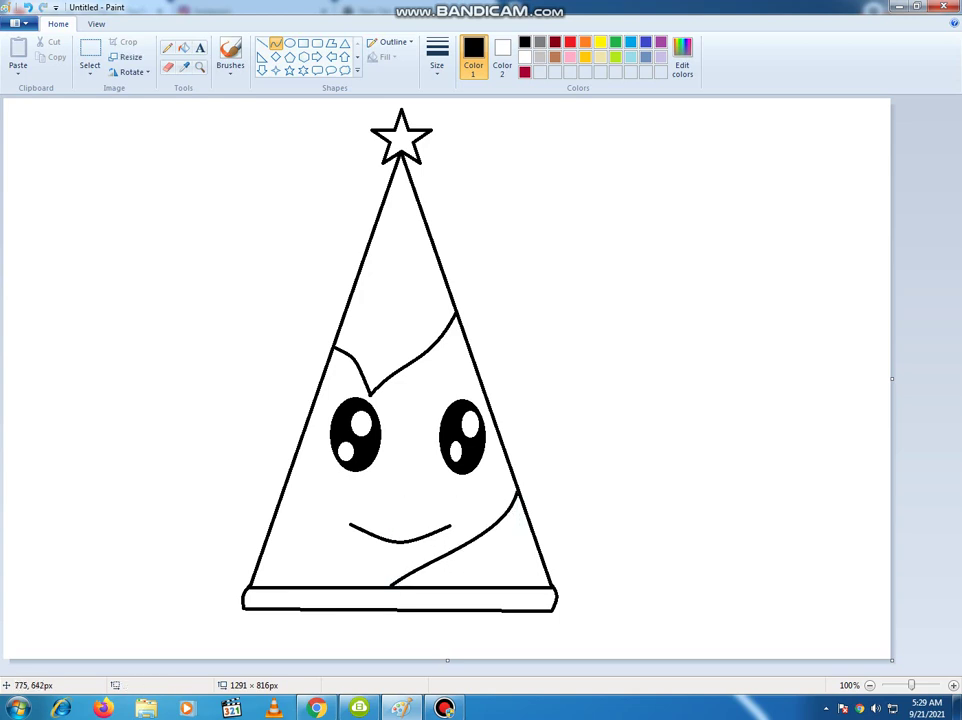
pyautogui.moveTo(534, 529); pyautogui.dragTo(461, 586)
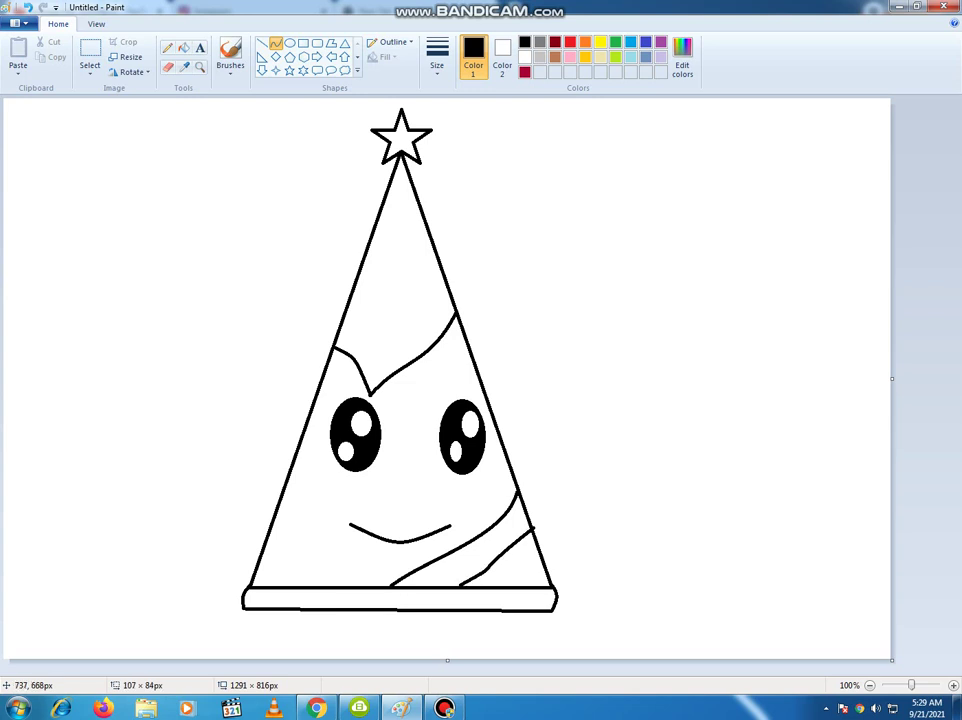
pyautogui.rightClick(509, 553)
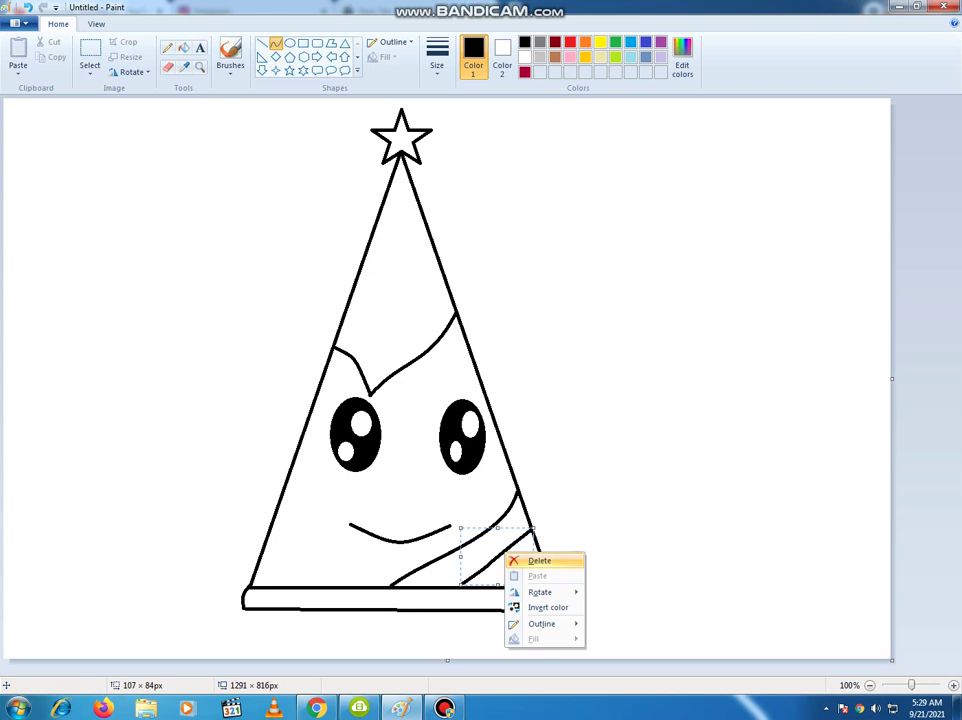
pyautogui.click(526, 560)
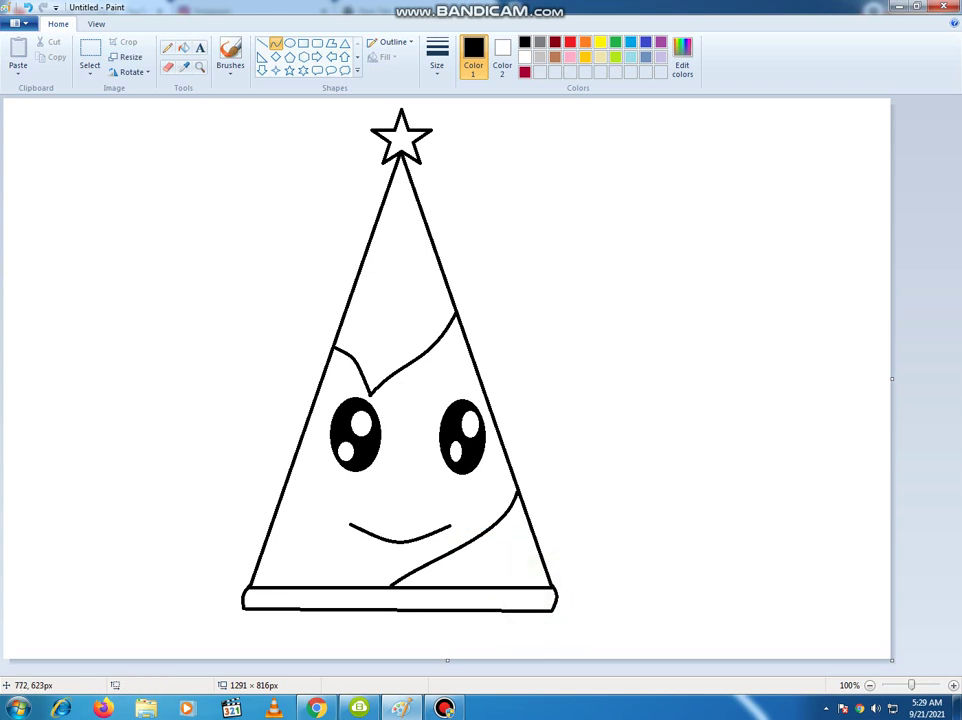
# - Draw a second curve about 145 × 89 px below the S-shaped one, forming a diagonal stripe in the triangle's lower right corner
pyautogui.moveTo(529, 526)
pyautogui.mouseDown()
pyautogui.moveTo(501, 583)
pyautogui.moveTo(430, 587)
pyautogui.mouseUp()
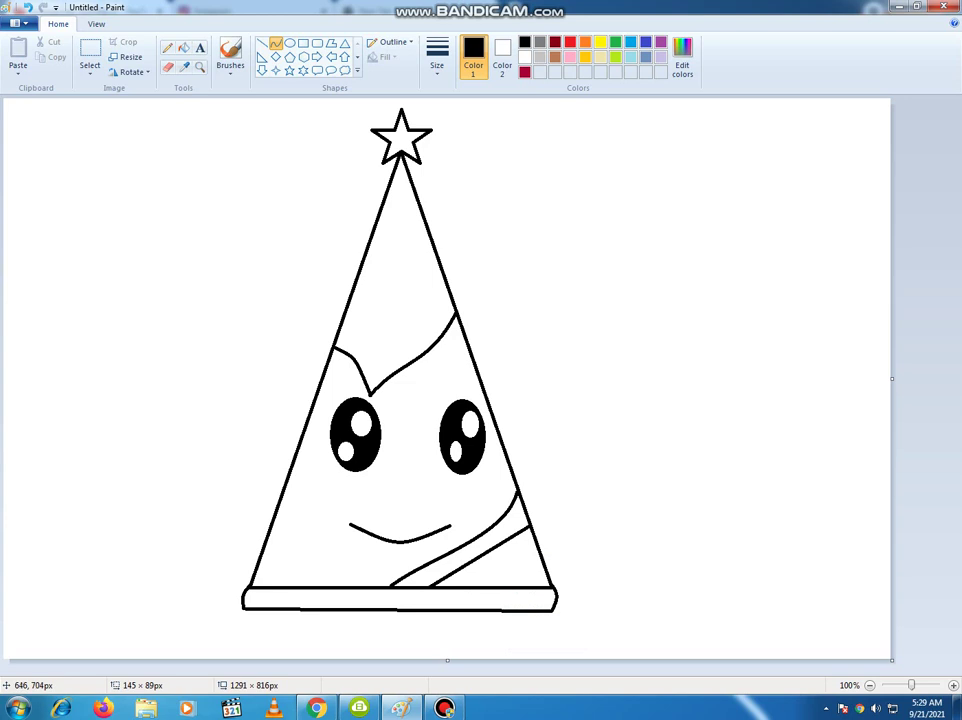
pyautogui.moveTo(509, 531); pyautogui.dragTo(519, 547)
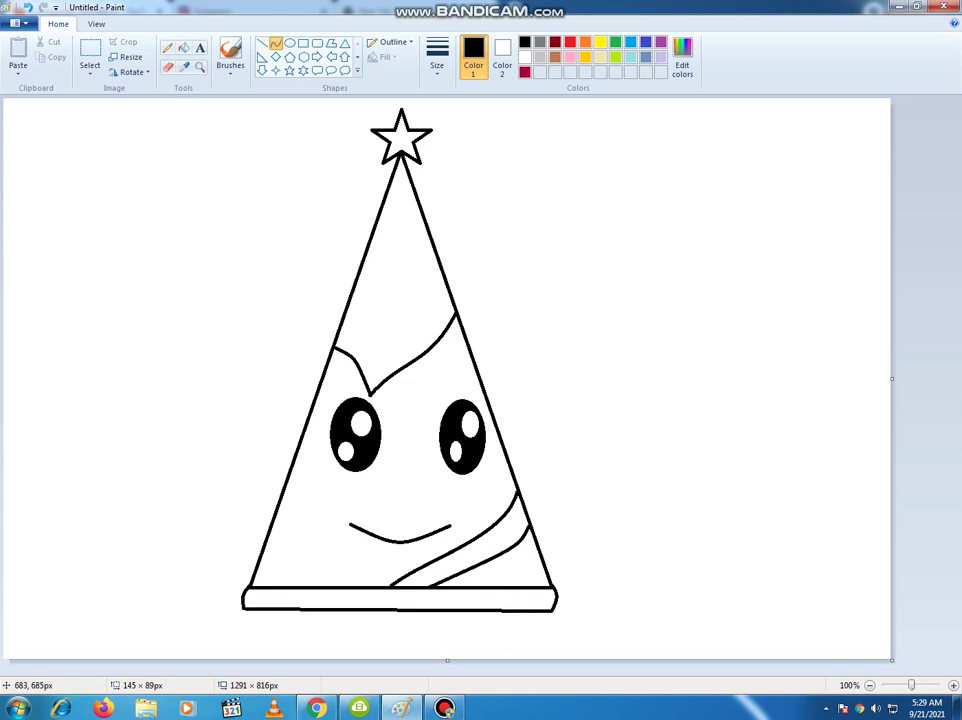
pyautogui.click(476, 573)
pyautogui.click(434, 481)
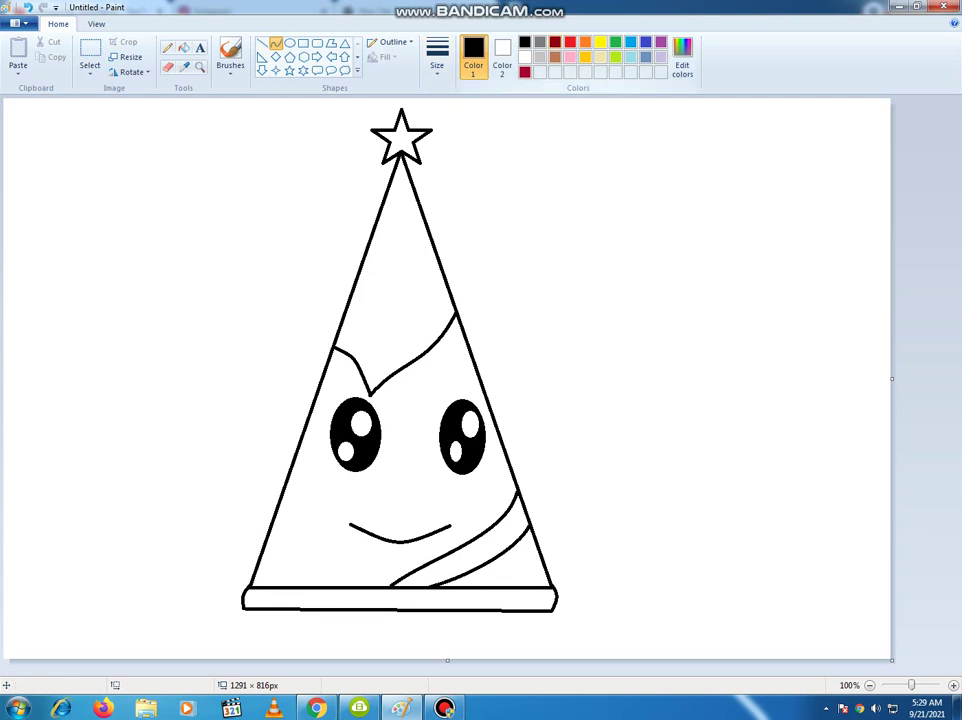
# - Fill the triangle's top section above the two meeting curves with dark red
pyautogui.click(555, 42)
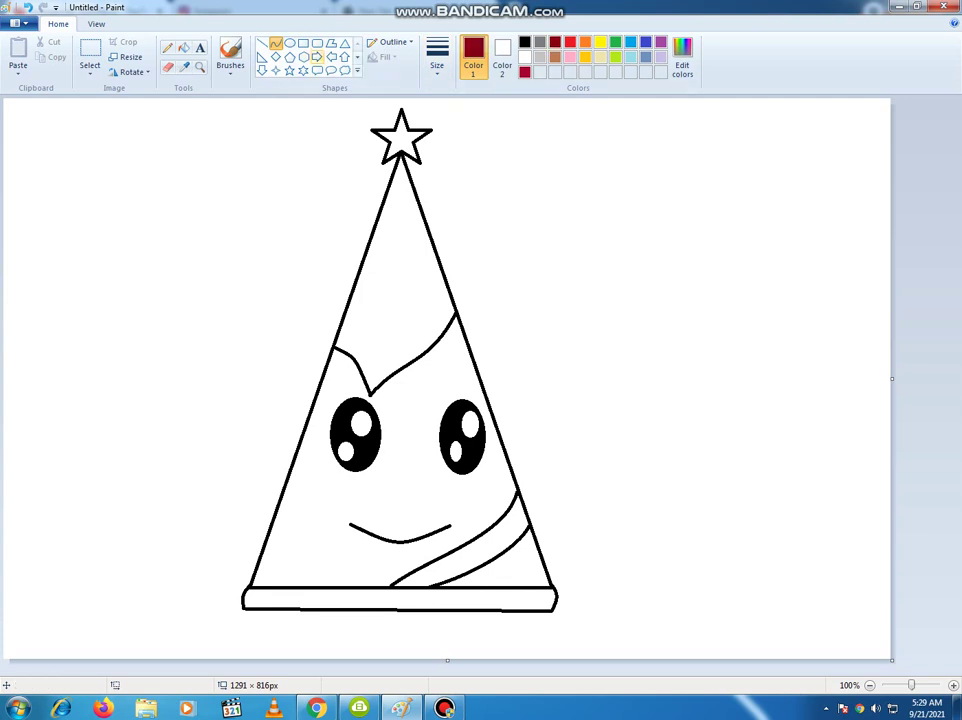
pyautogui.click(183, 47)
pyautogui.click(440, 296)
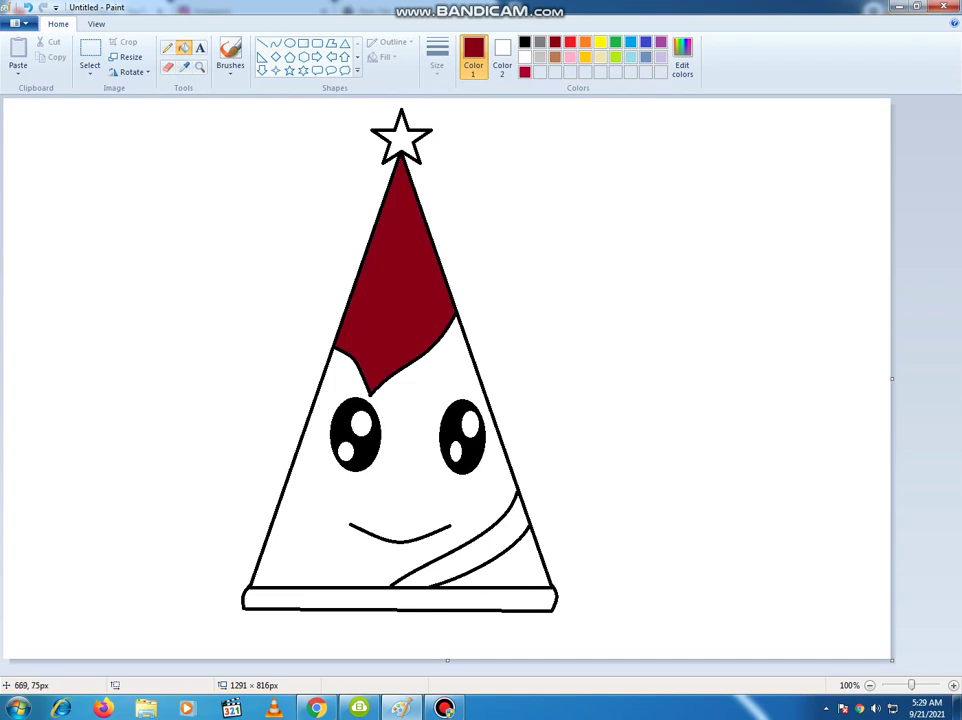
pyautogui.click(502, 55)
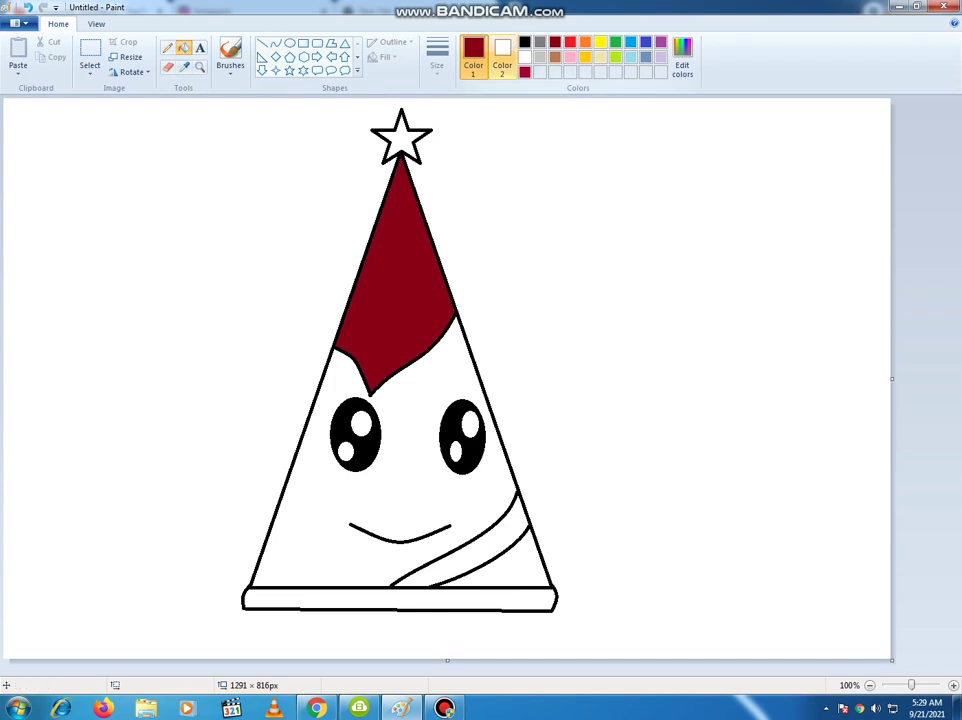
# - Mix a slightly darker shade of the dark red and refill the triangle's top section with it
pyautogui.click(524, 72)
pyautogui.click(473, 55)
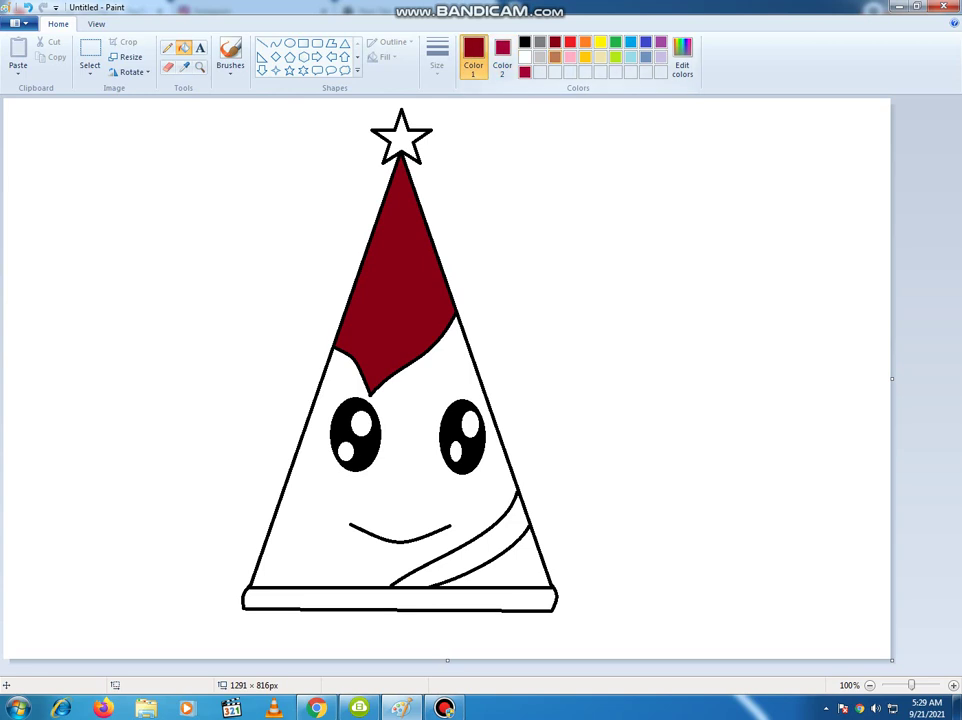
pyautogui.click(682, 60)
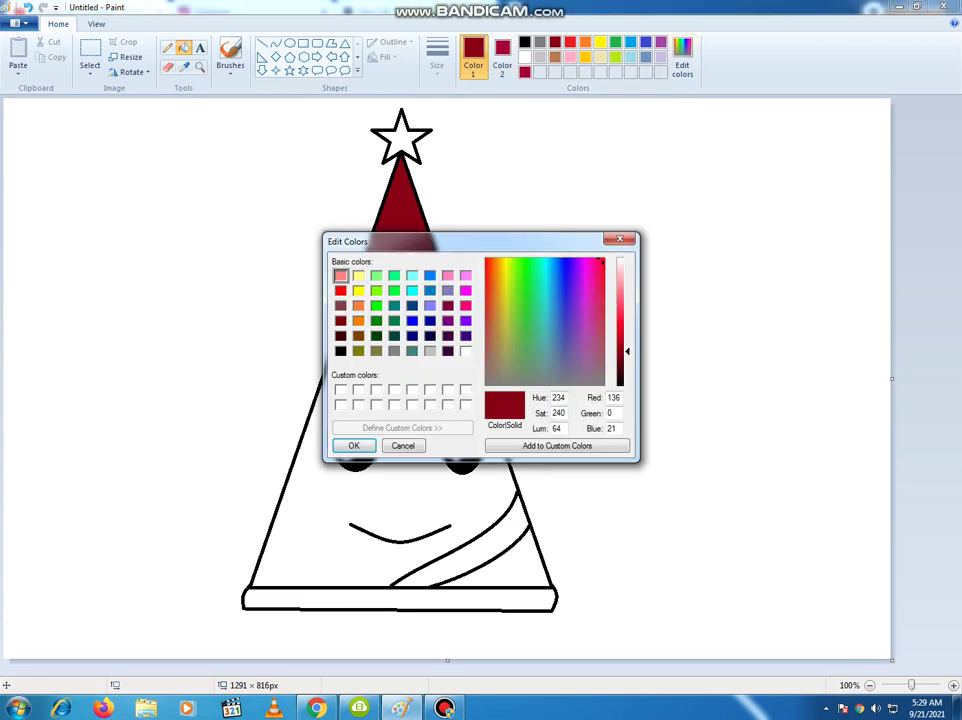
pyautogui.moveTo(627, 351)
pyautogui.mouseDown()
pyautogui.moveTo(627, 334)
pyautogui.moveTo(627, 355)
pyautogui.mouseUp()
pyautogui.click(353, 445)
# - Fill the face section of the triangle with the custom crimson and the diagonal stripe with red
pyautogui.click(524, 72)
pyautogui.click(405, 489)
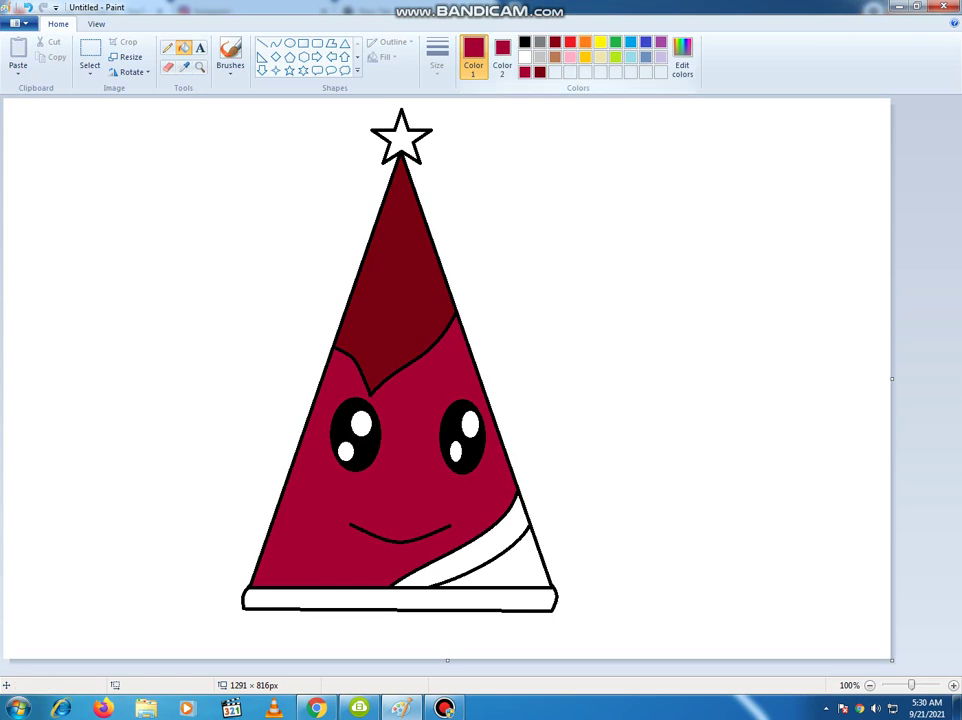
pyautogui.click(570, 41)
pyautogui.click(482, 549)
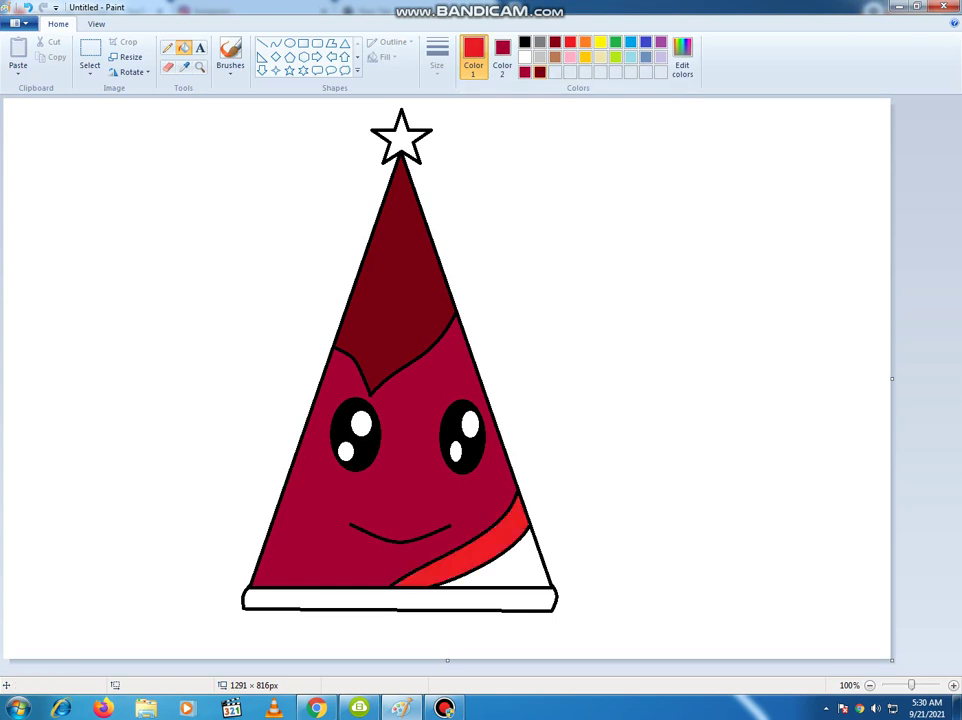
# - Fill the triangle's lower right corner with light pink and the star with gold
pyautogui.click(570, 56)
pyautogui.click(515, 570)
pyautogui.click(585, 57)
pyautogui.click(400, 138)
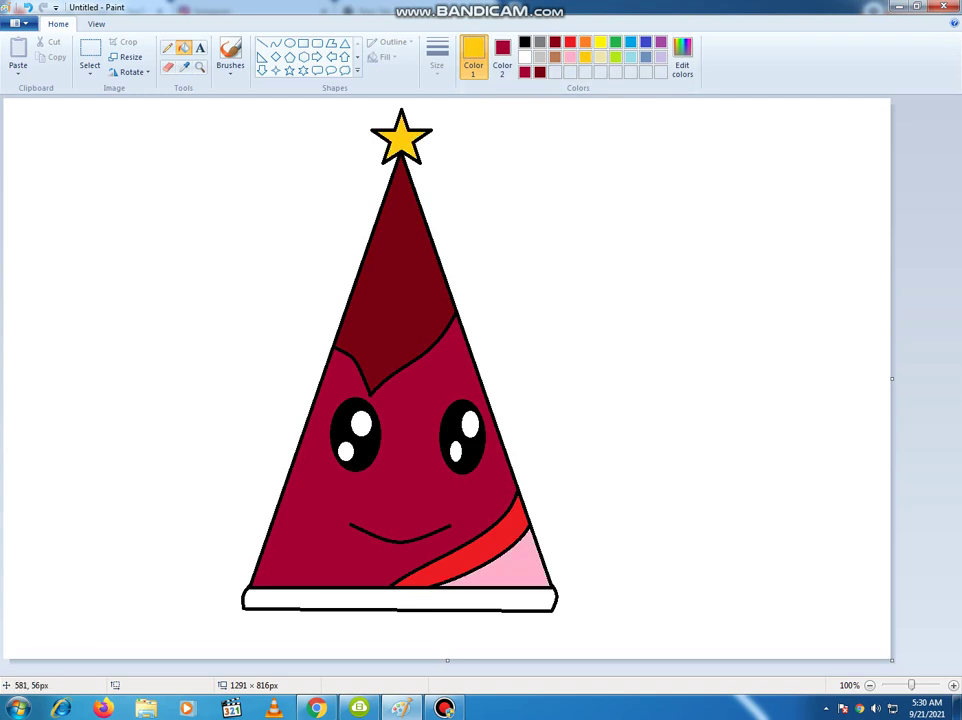
# - Try brown on the base bar under the triangle and replace it with a bright turquoise blue fill
pyautogui.click(555, 57)
pyautogui.click(477, 601)
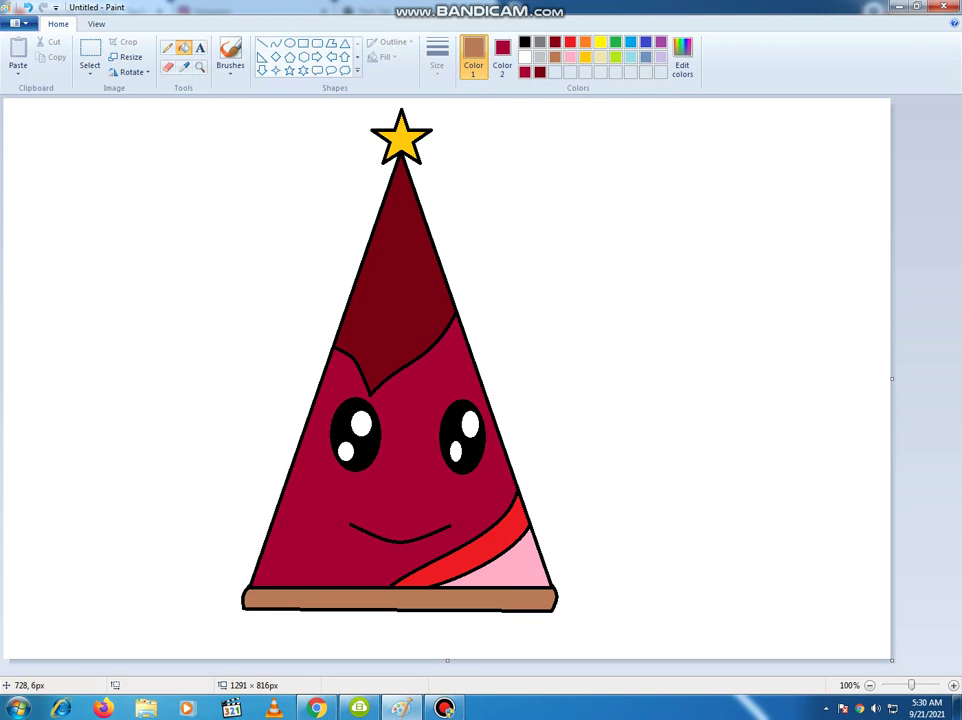
pyautogui.click(630, 41)
pyautogui.click(484, 604)
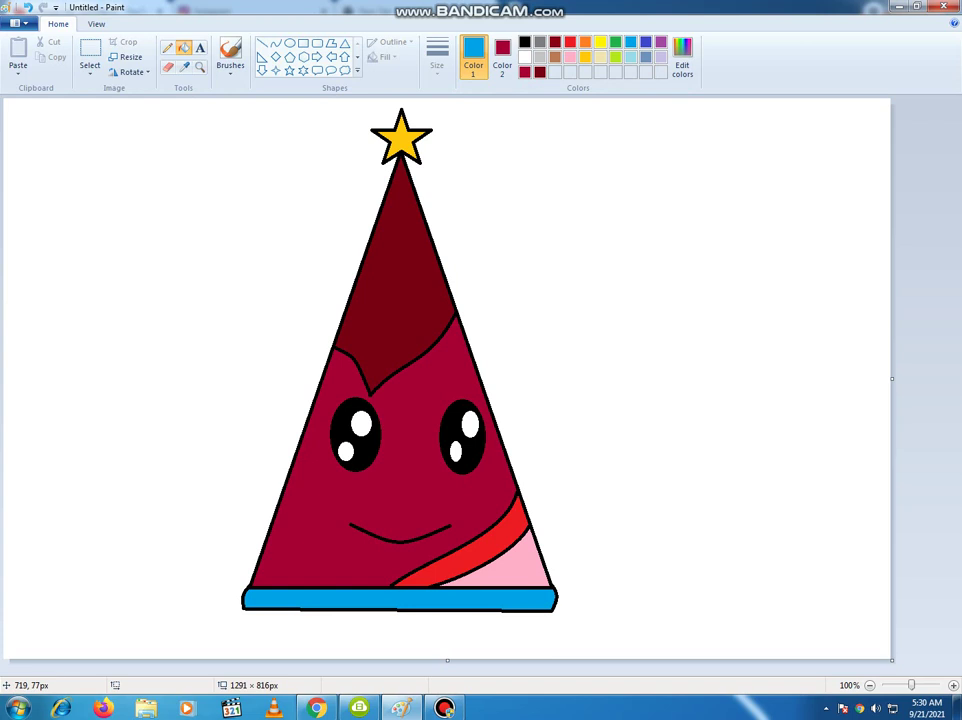
# - Recolour the diagonal stripe green and the triangle's top section indigo blue
pyautogui.click(615, 41)
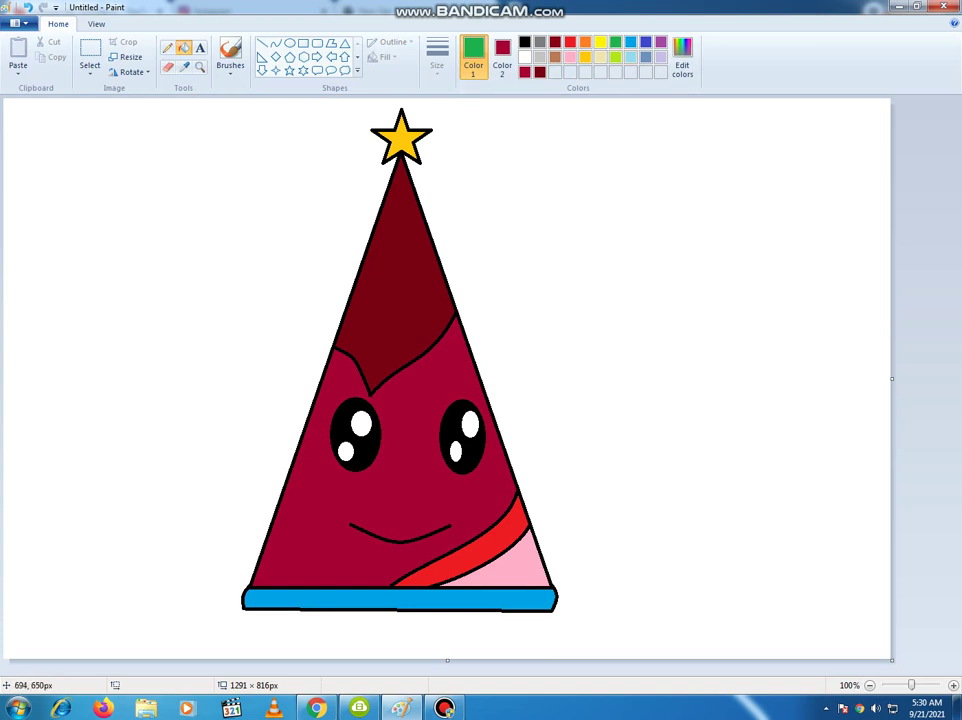
pyautogui.click(481, 544)
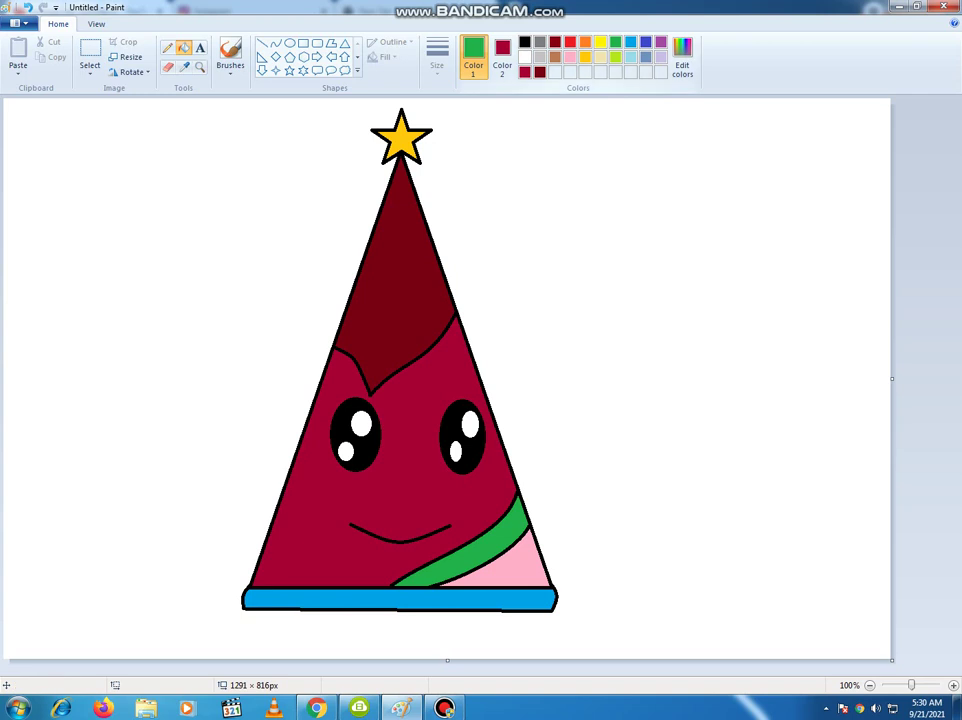
pyautogui.click(646, 42)
pyautogui.click(403, 262)
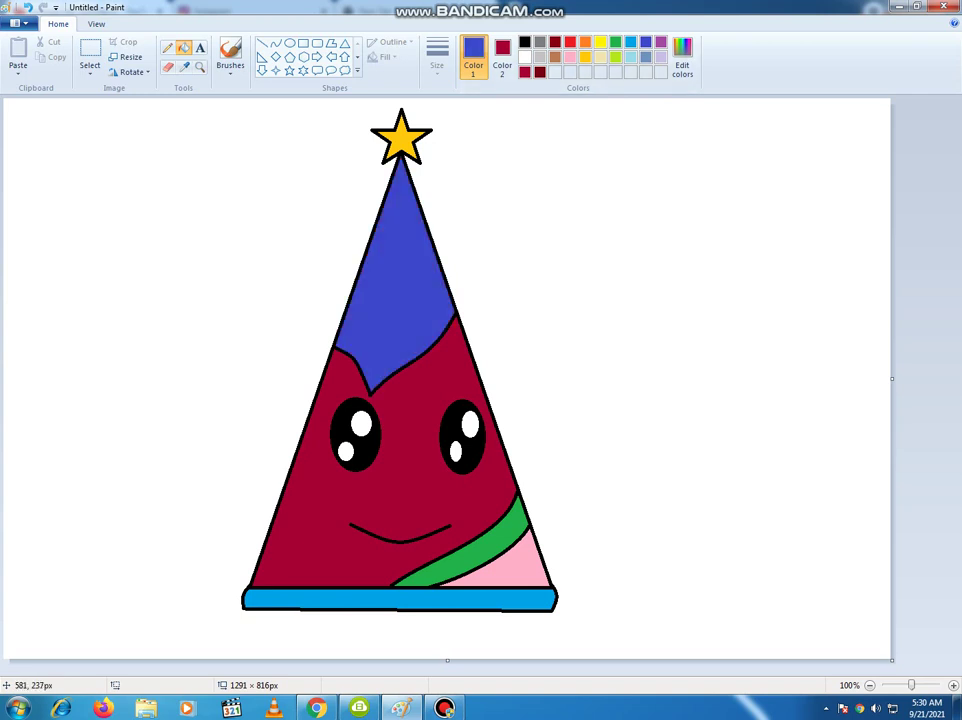
# - Add the text "birthday cap" in the custom crimson, in a text box about 453 × 458 px beside the cone's upper right side
pyautogui.click(200, 47)
pyautogui.moveTo(520, 187); pyautogui.dragTo(892, 503)
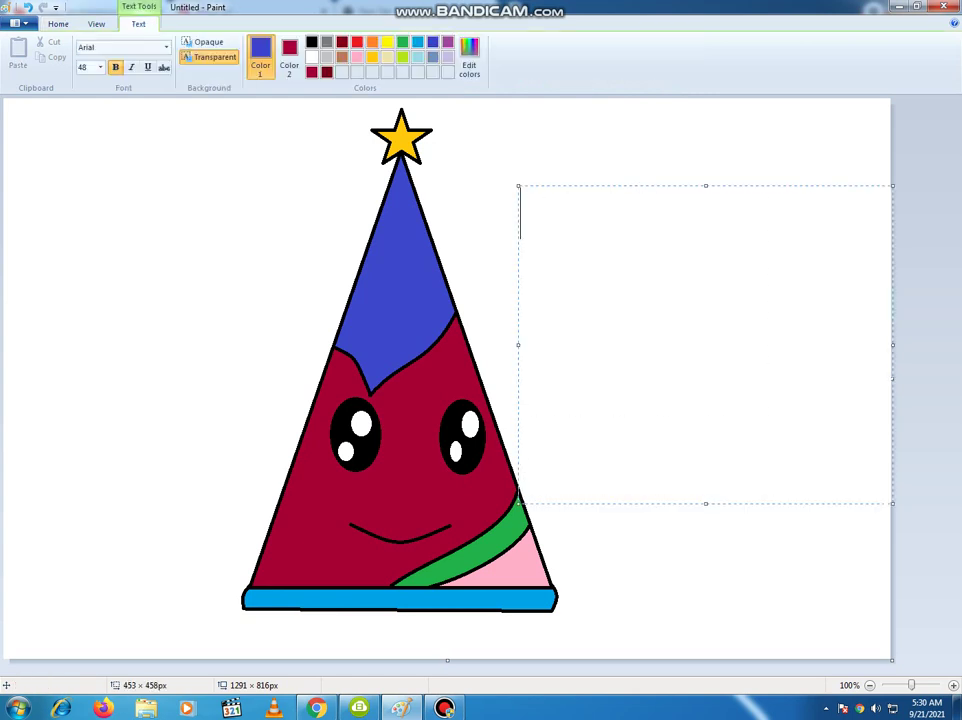
pyautogui.click(311, 72)
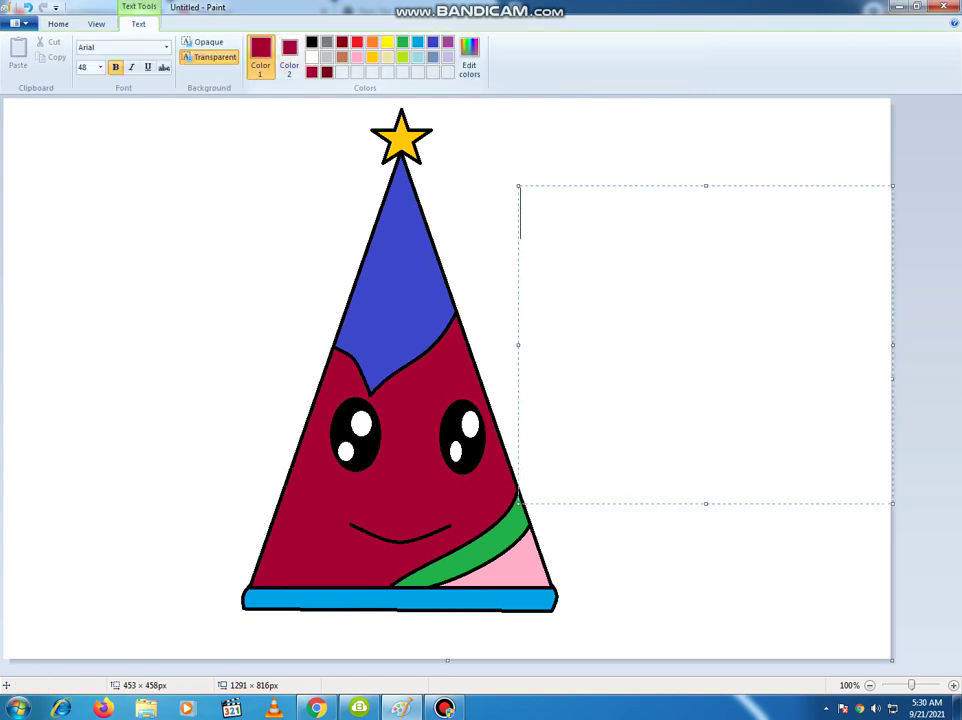
pyautogui.write('birthda')
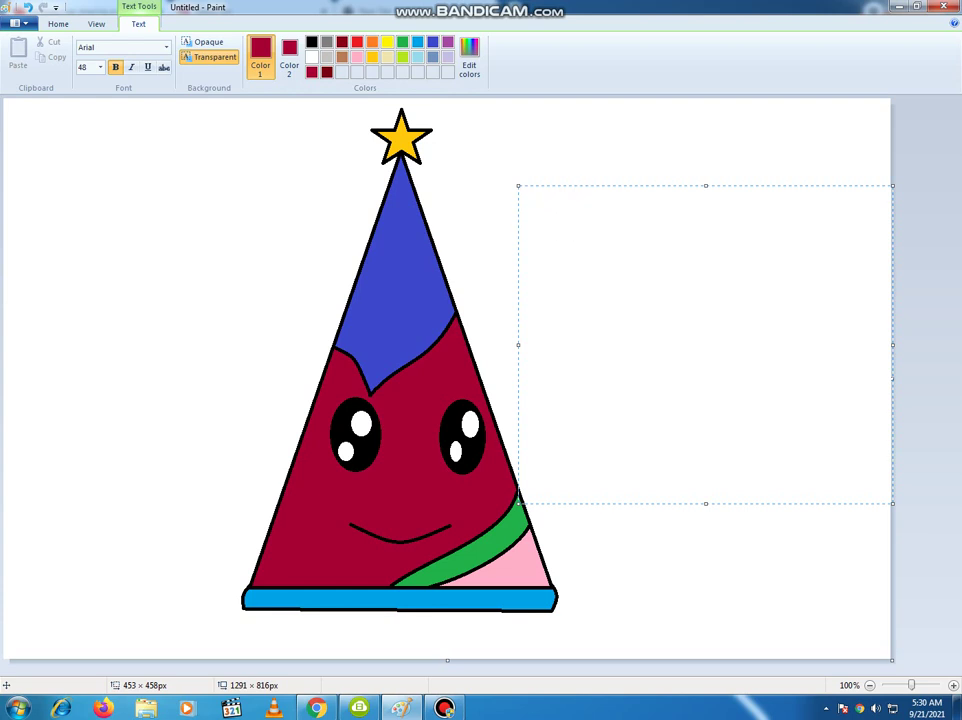
pyautogui.write('y')
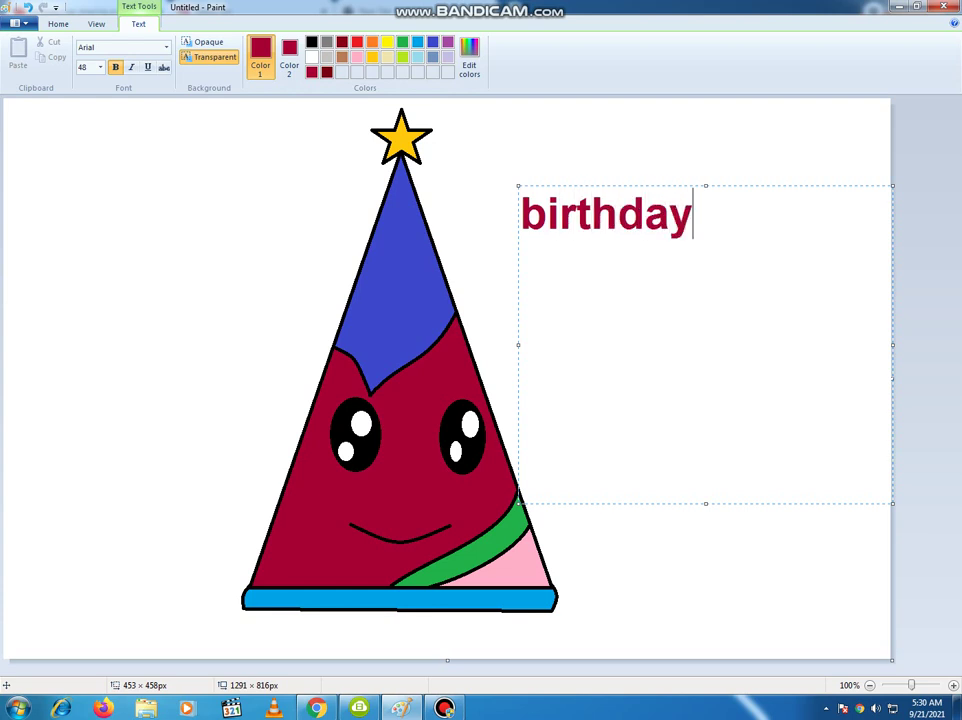
pyautogui.write(' cap')
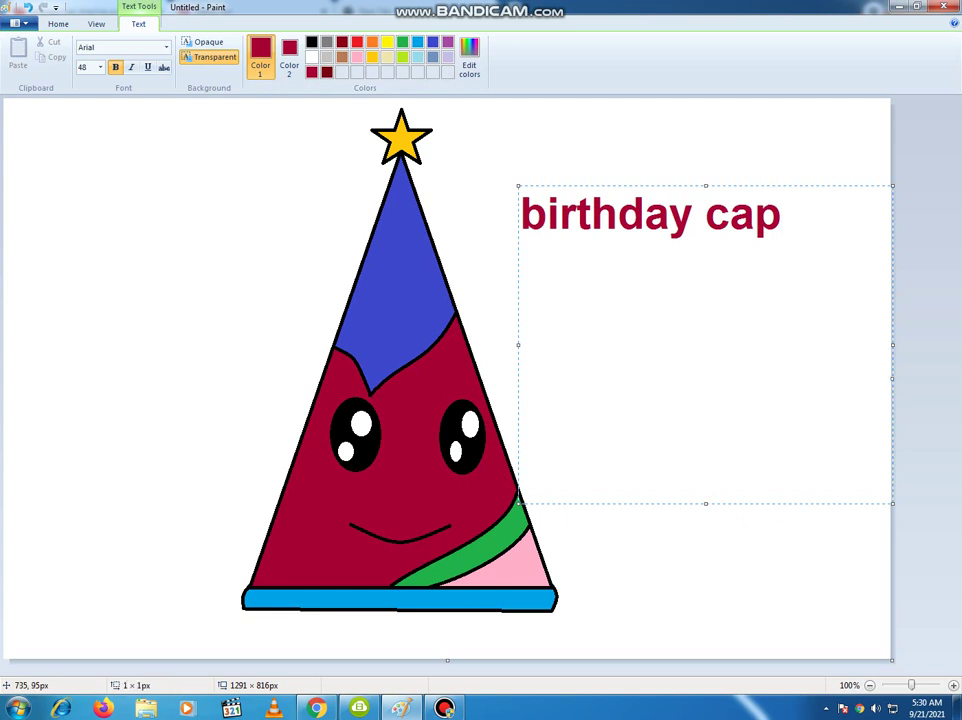
pyautogui.click(497, 164)
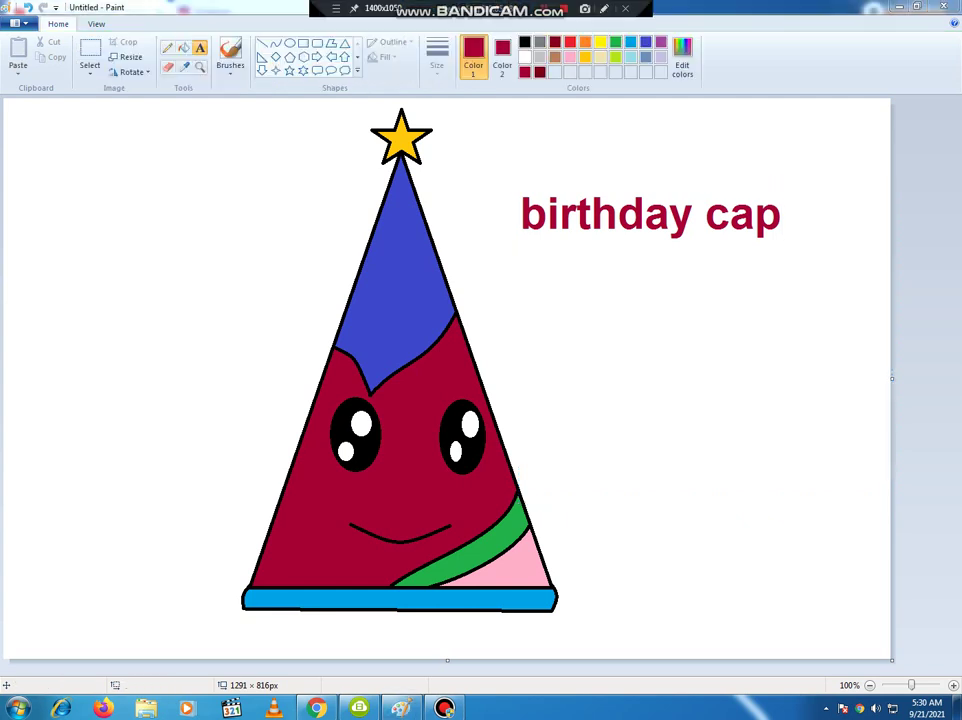